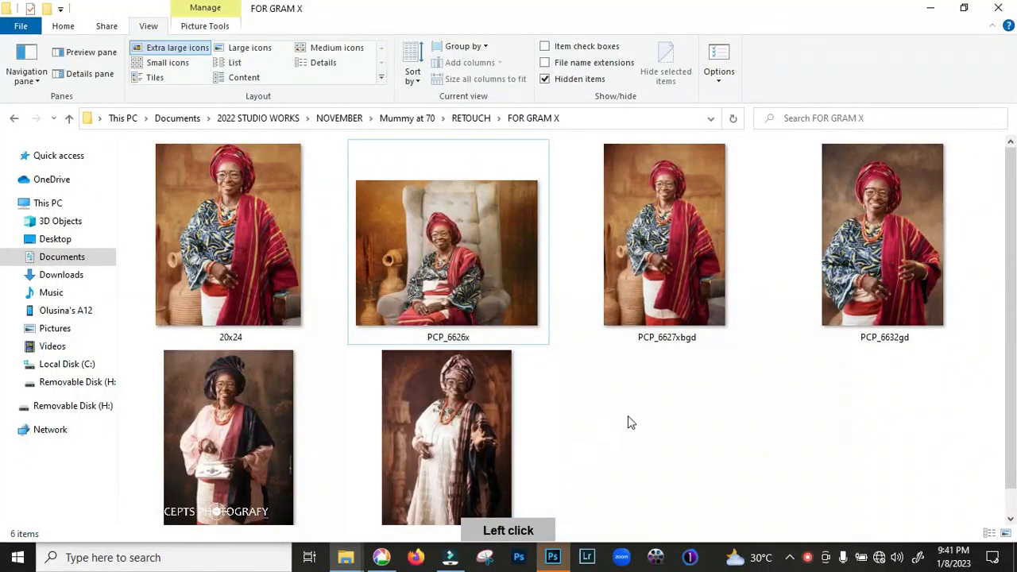
left_click_drag(1010, 322, 1011, 347)
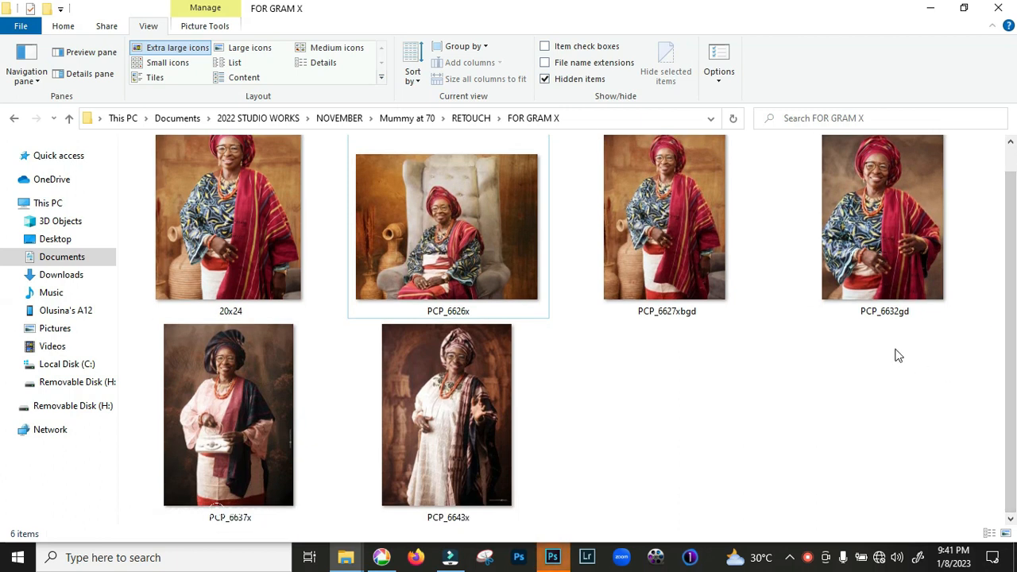
scroll(897, 354, "down", 1)
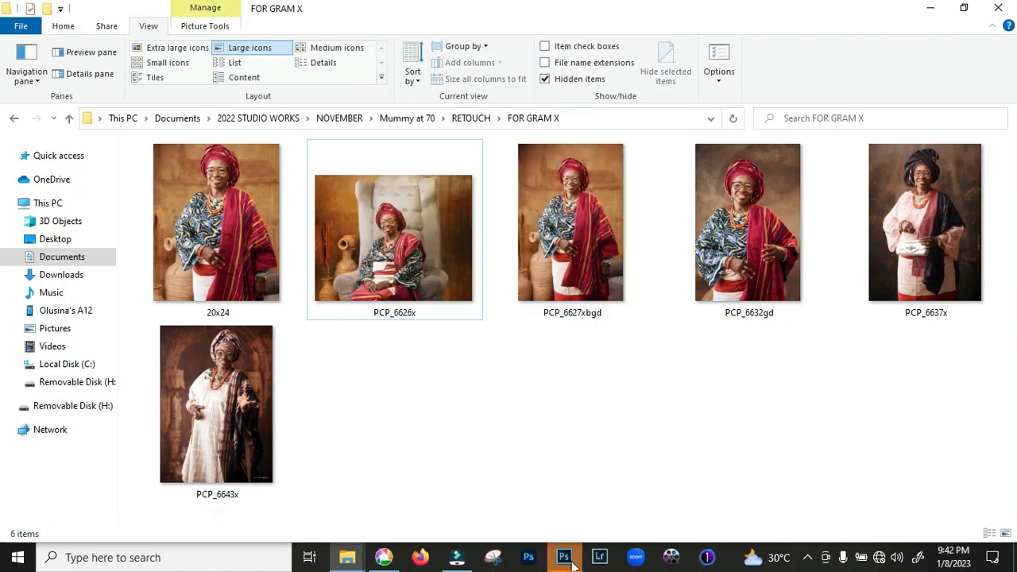
Switch to Photoshop and start a new document 24 inches wide and 10 inches high at 300 pixels/inch
left_click(563, 556)
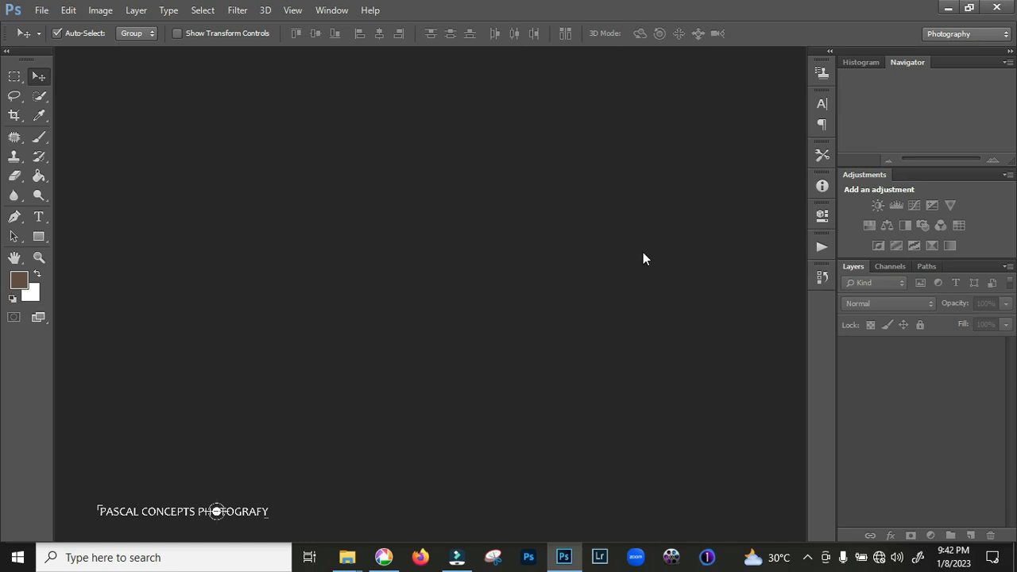
left_click(41, 10)
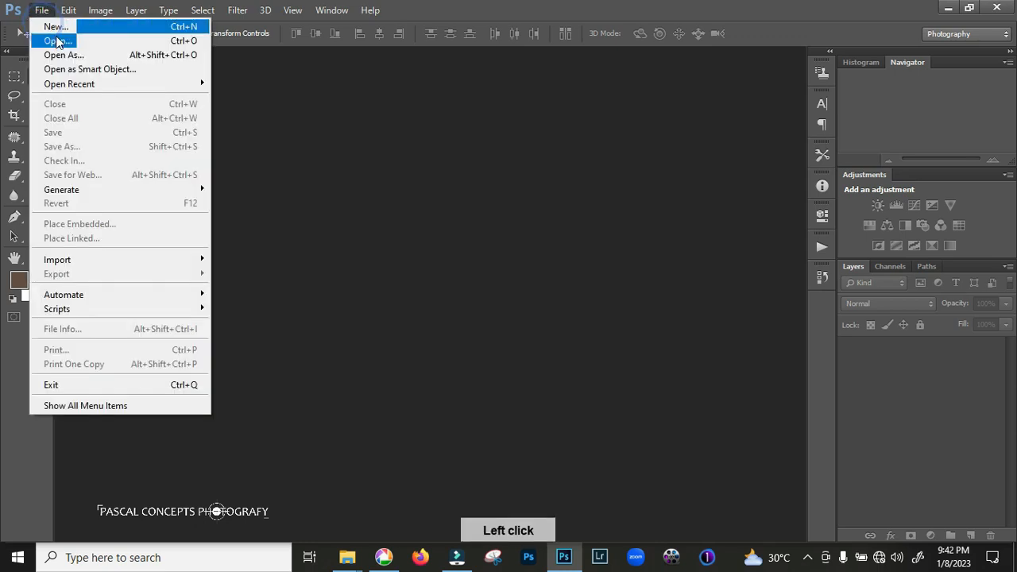
left_click(80, 27)
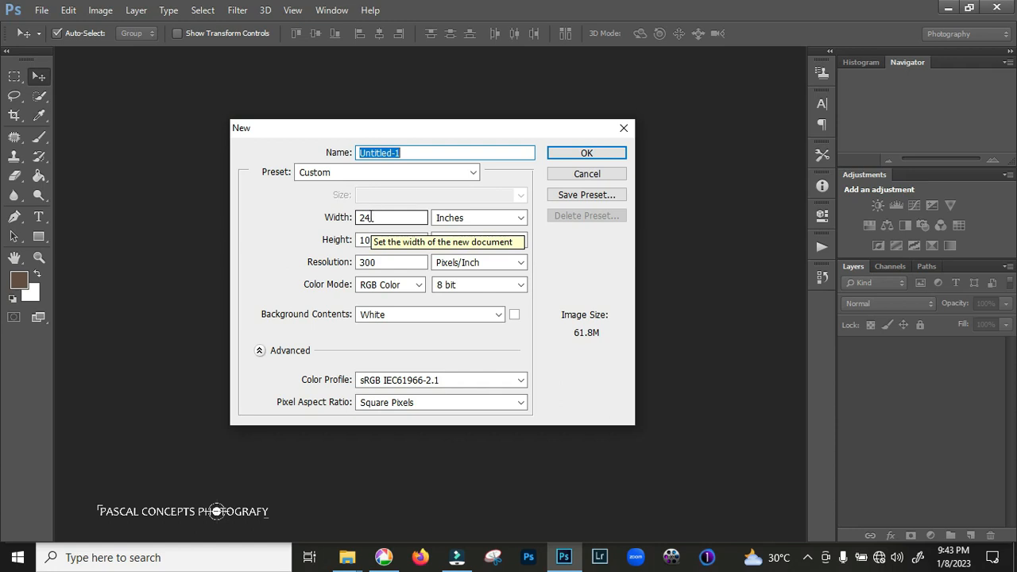
double_click(371, 217)
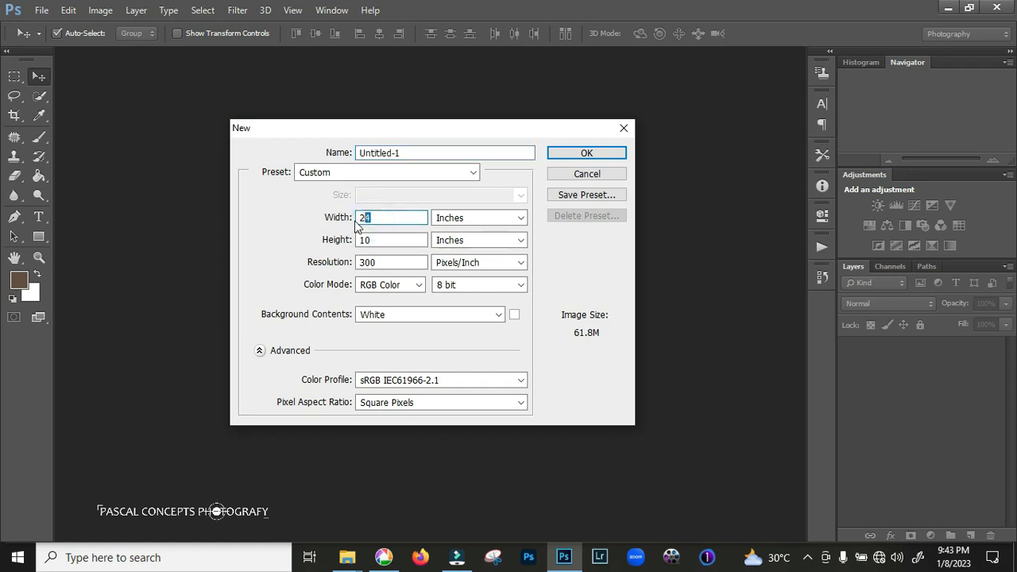
left_click(374, 217)
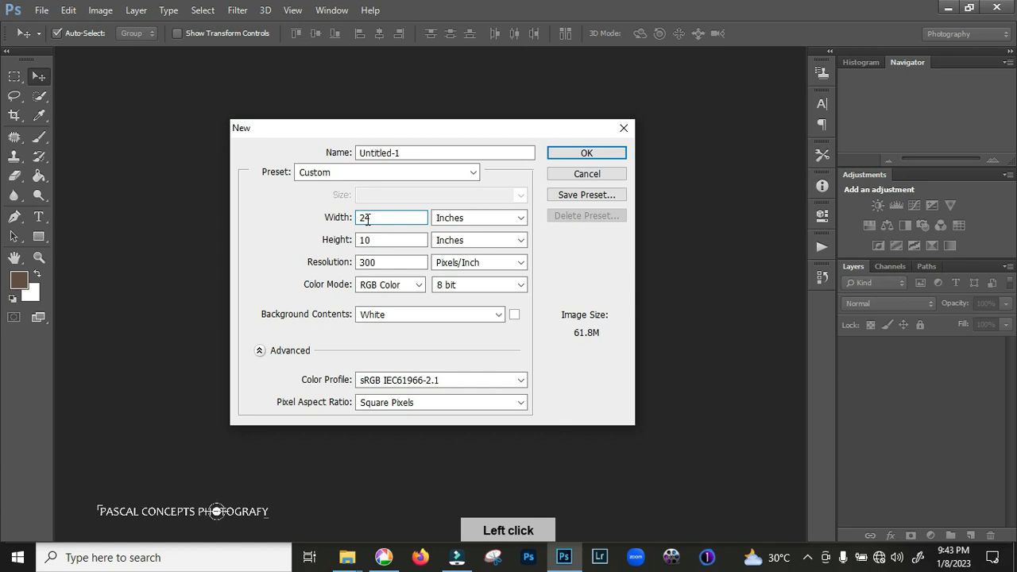
left_click(372, 240)
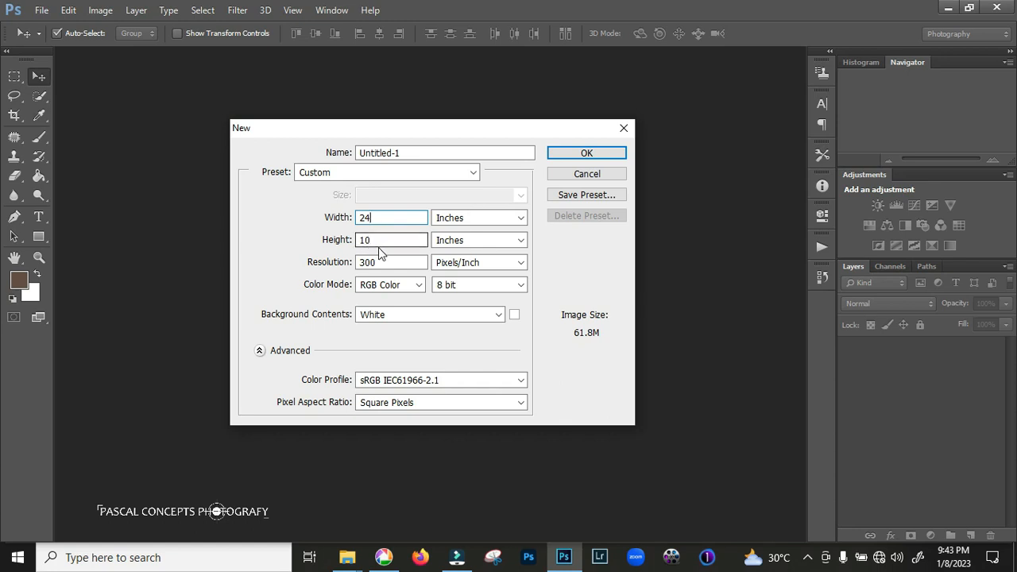
Name the new document "Instagram 3 slides Upload" and create it
left_click_drag(403, 153, 258, 164)
key("BackSpace")
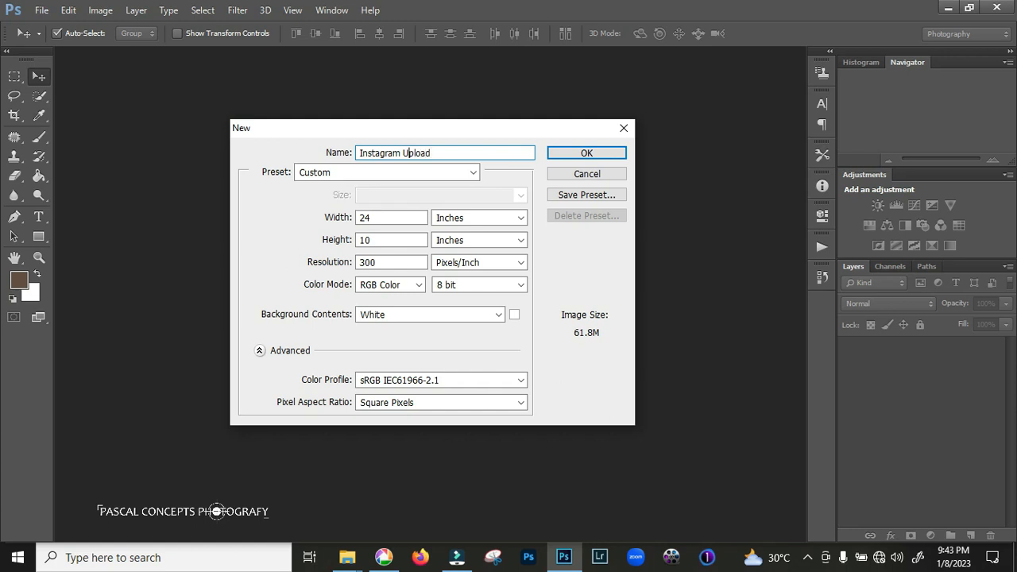
type("3 slides")
key("Return")
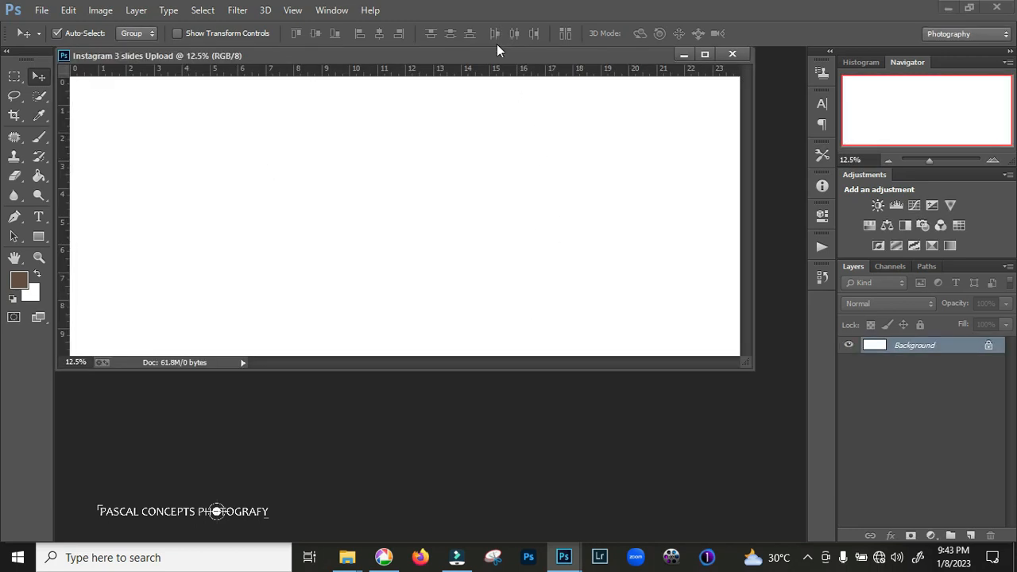
Dock the floating document window as a tab and show the rulers in inches
left_click(494, 54)
left_click_drag(497, 55, 531, 52)
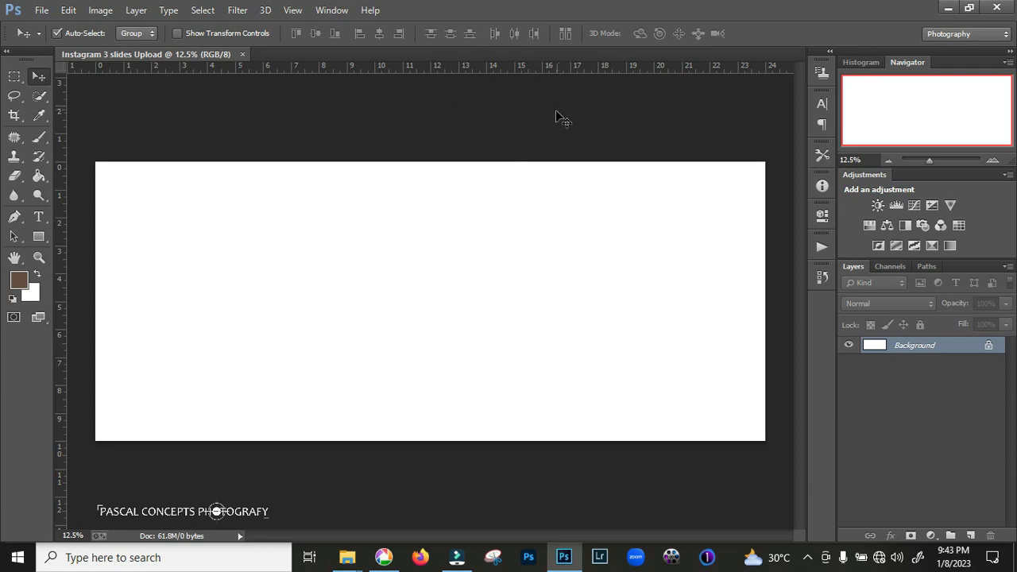
key("ctrl+r")
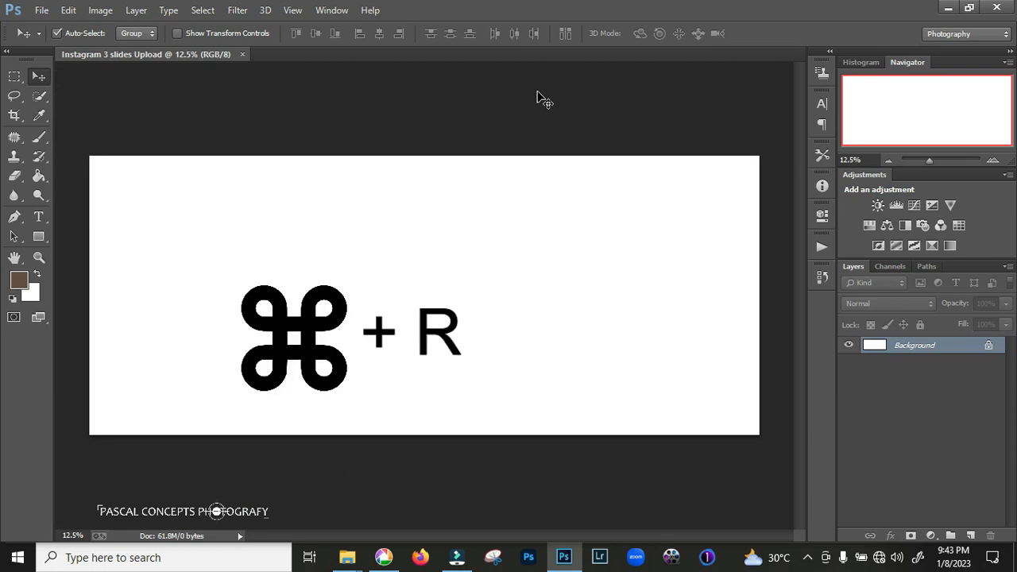
key("ctrl+r")
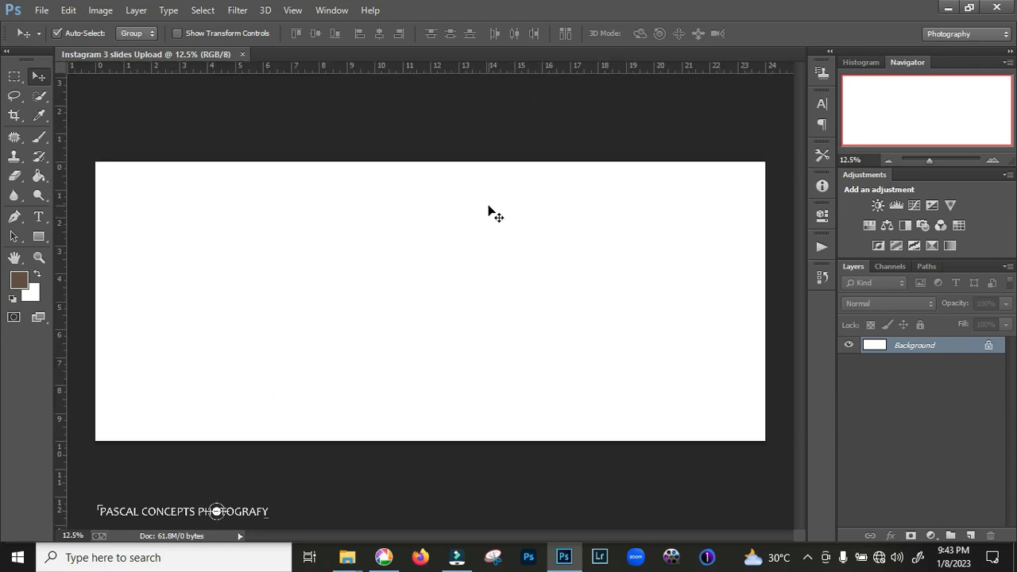
right_click(528, 68)
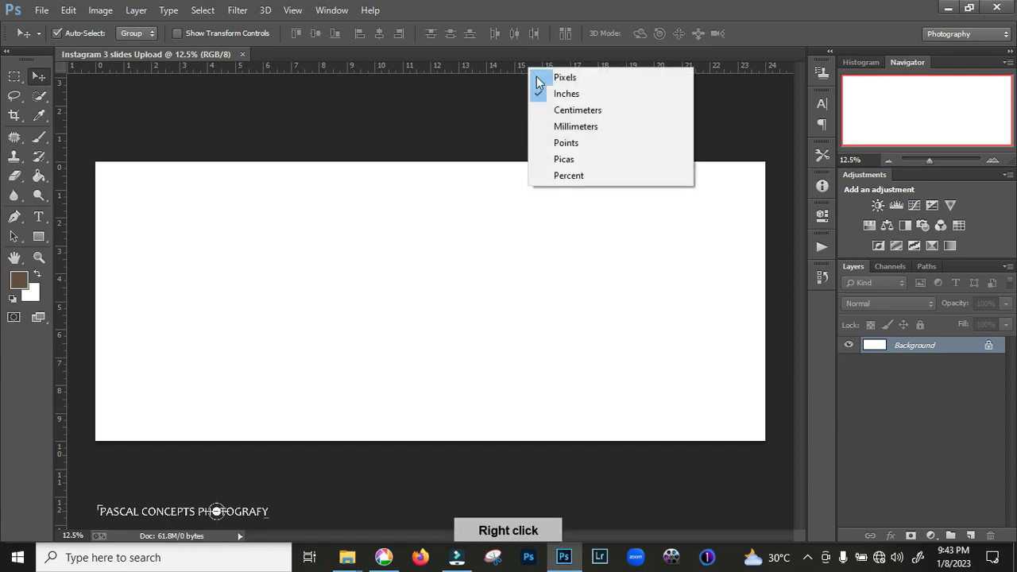
left_click(579, 94)
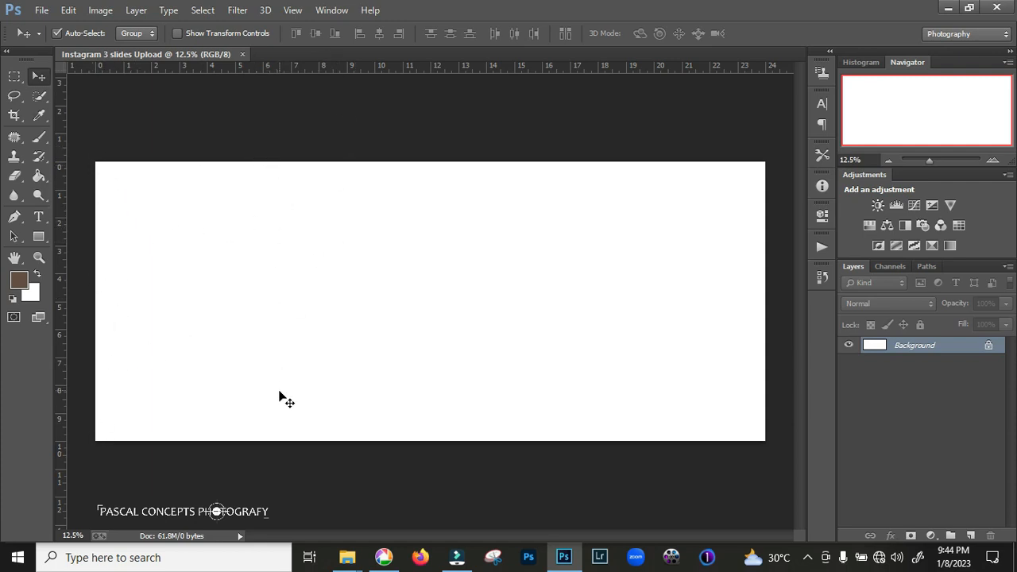
Place vertical guides at 8 and 16 inches to divide the canvas into three equal slides
left_click_drag(61, 239, 319, 236)
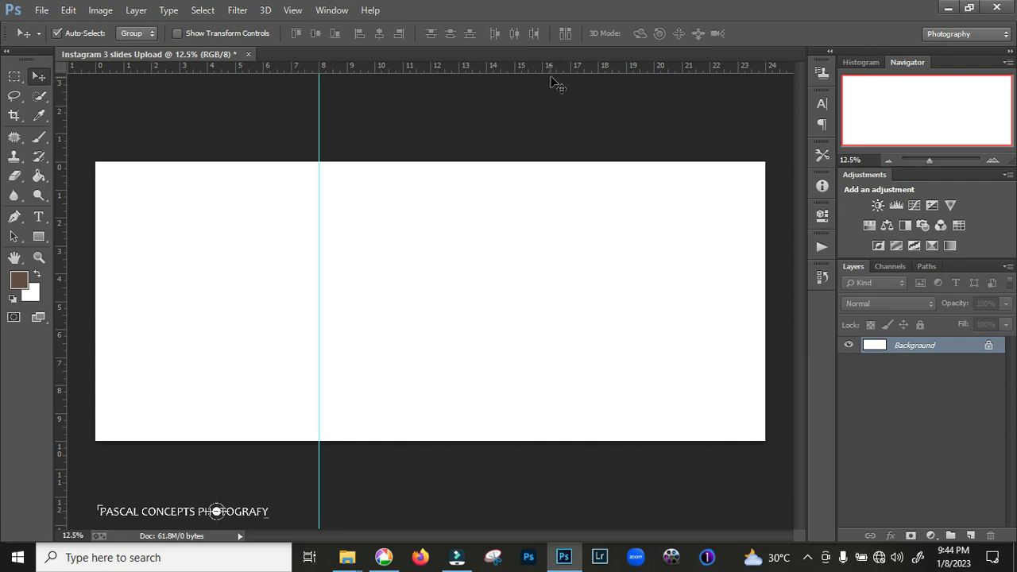
left_click_drag(62, 186, 542, 188)
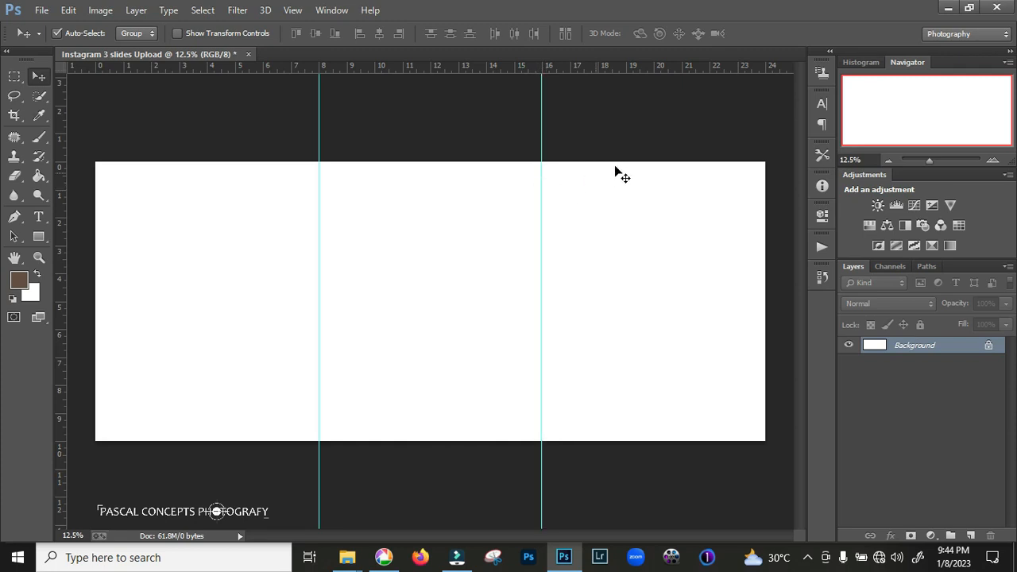
left_click_drag(542, 129, 543, 130)
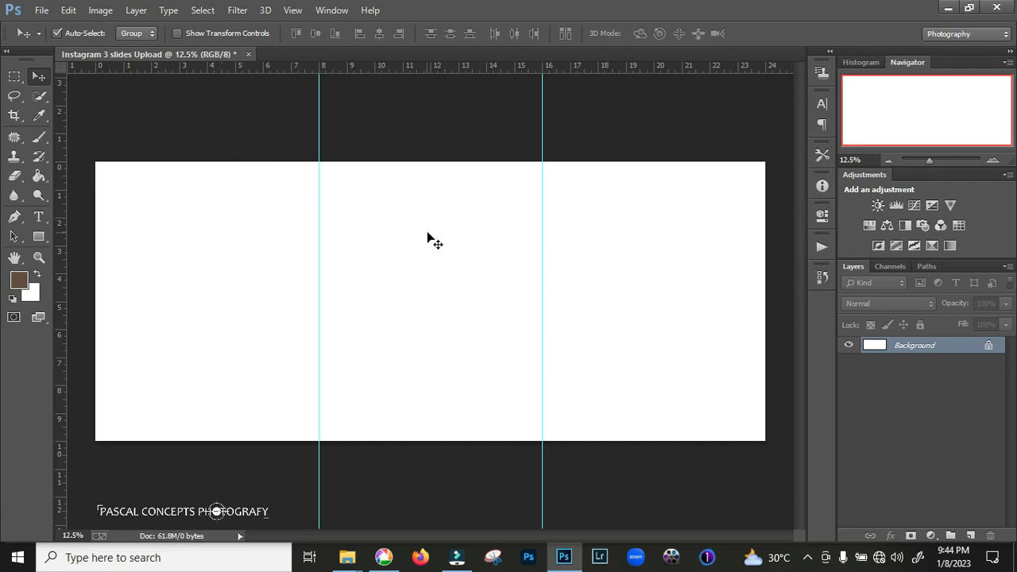
Add a new layer and brush the numbers 1, 2 and 3 in black into the three canvas sections
left_click(971, 536)
left_click(13, 296)
left_click(39, 137)
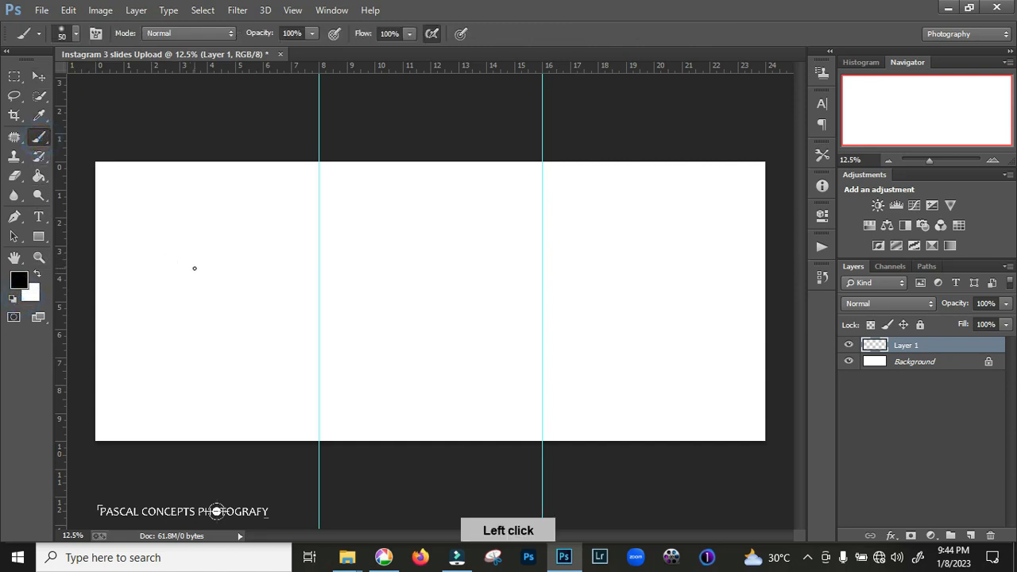
left_click_drag(203, 252, 206, 274)
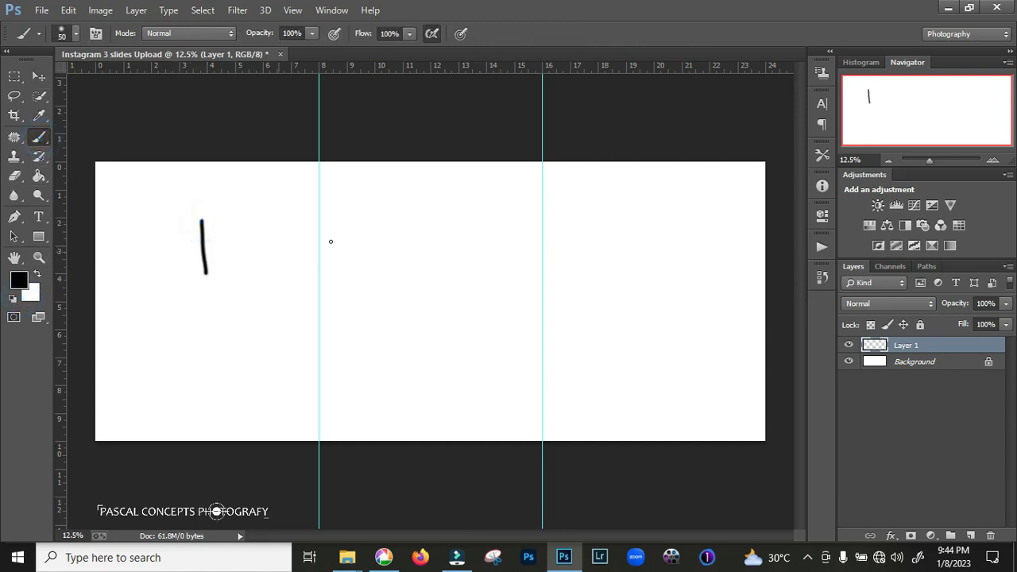
left_click_drag(403, 225, 439, 253)
left_click_drag(614, 217, 588, 280)
left_click(849, 345)
left_click(849, 347)
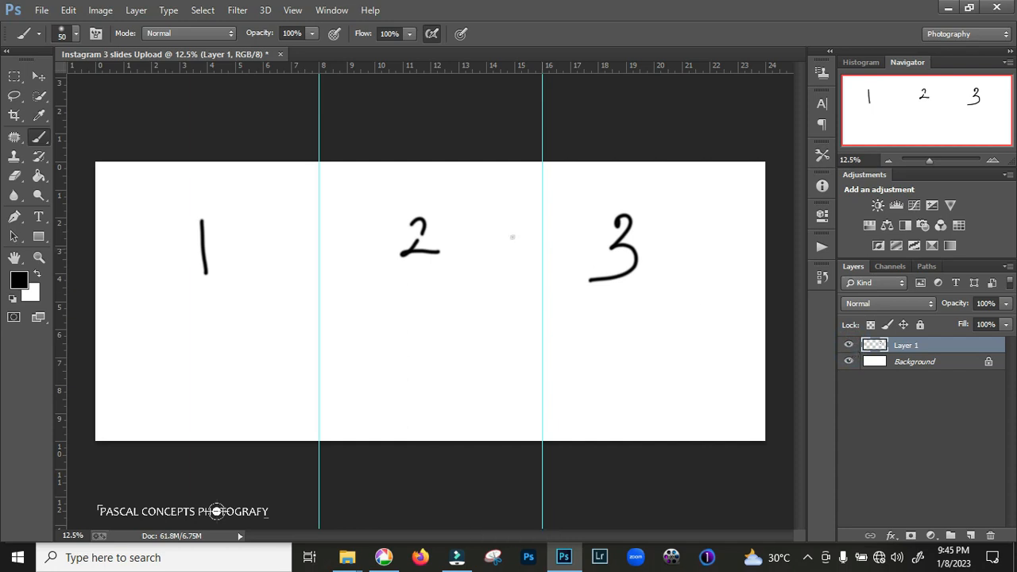
Brush dimension lines marking the first section 8 wide and 10 high, and hide the annotation layer
mouse_move(101, 176)
left_mouse_down()
mouse_move(338, 196)
mouse_move(317, 211)
left_mouse_up()
left_click_drag(238, 168, 242, 165)
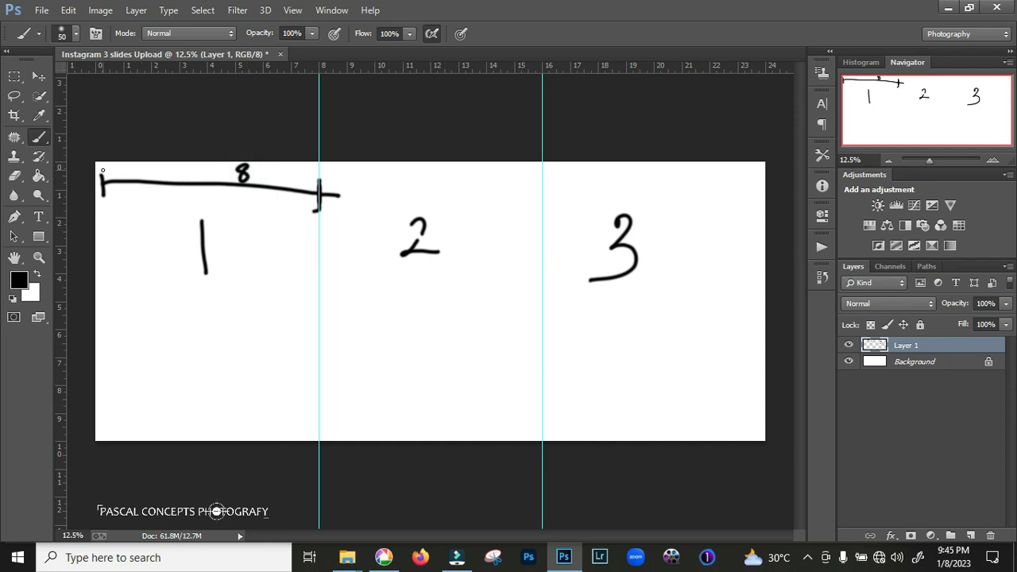
mouse_move(108, 165)
left_mouse_down()
mouse_move(131, 164)
mouse_move(118, 428)
mouse_move(133, 424)
left_mouse_up()
mouse_move(130, 313)
left_mouse_down()
mouse_move(129, 337)
mouse_move(145, 315)
left_mouse_up()
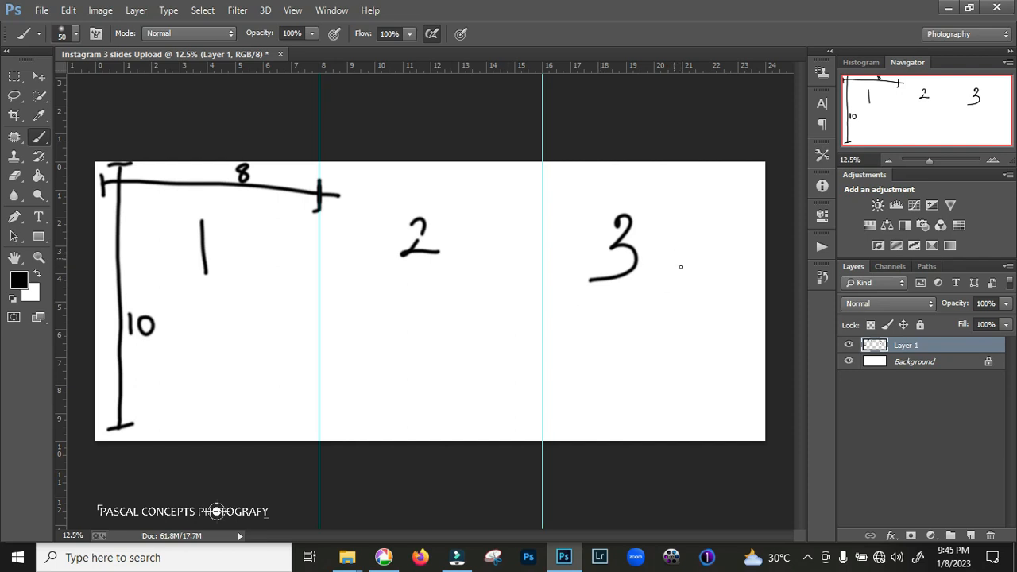
left_click(848, 347)
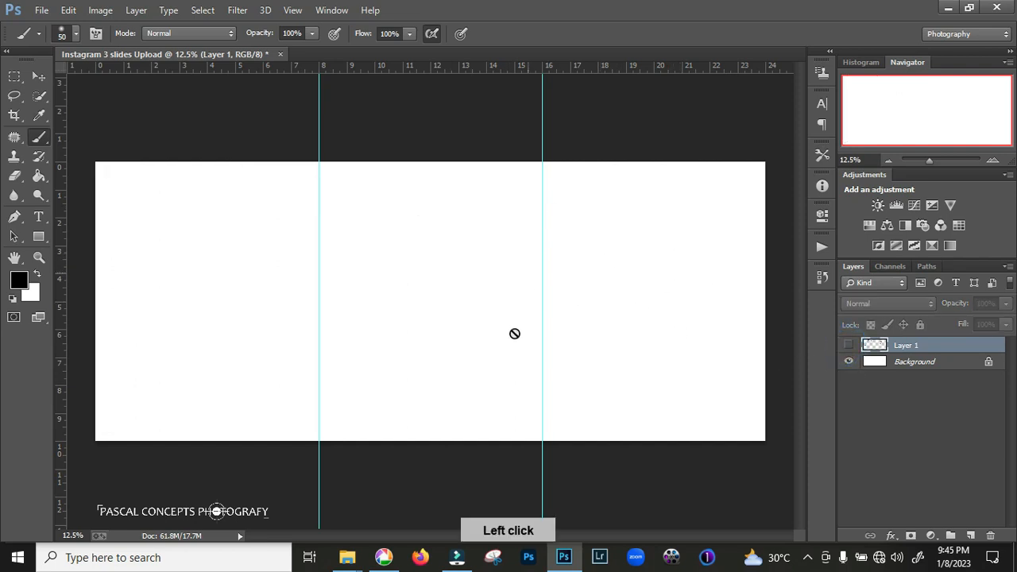
key("v")
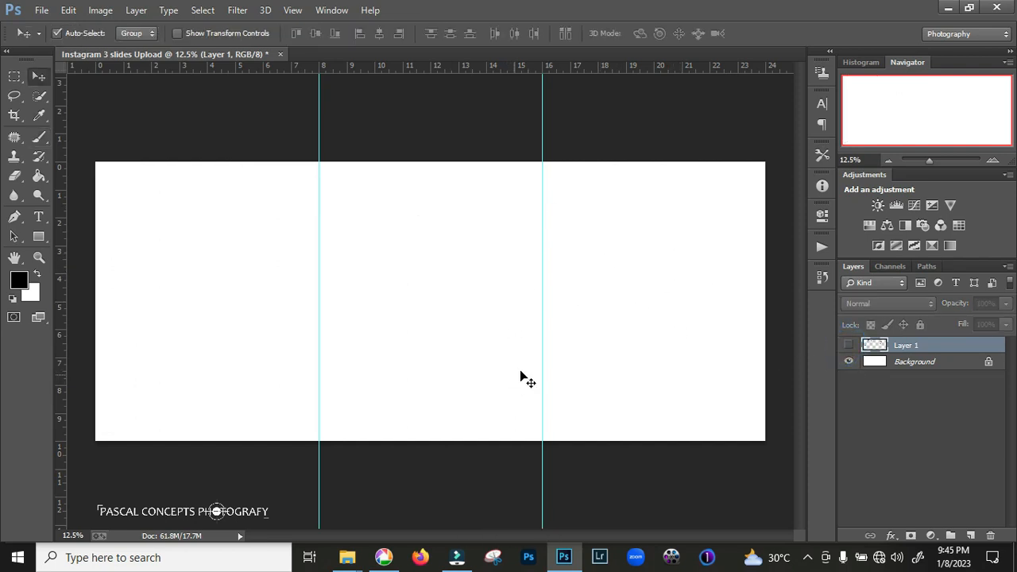
Place all six photos from the FOR GRAM X folder into the Instagram document in Photoshop
left_click(347, 557)
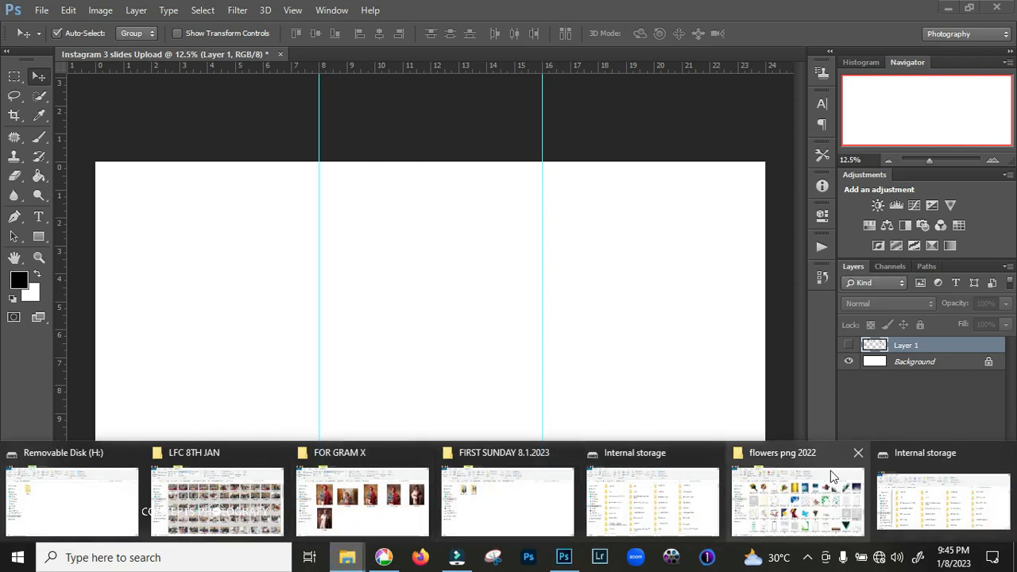
left_click(392, 509)
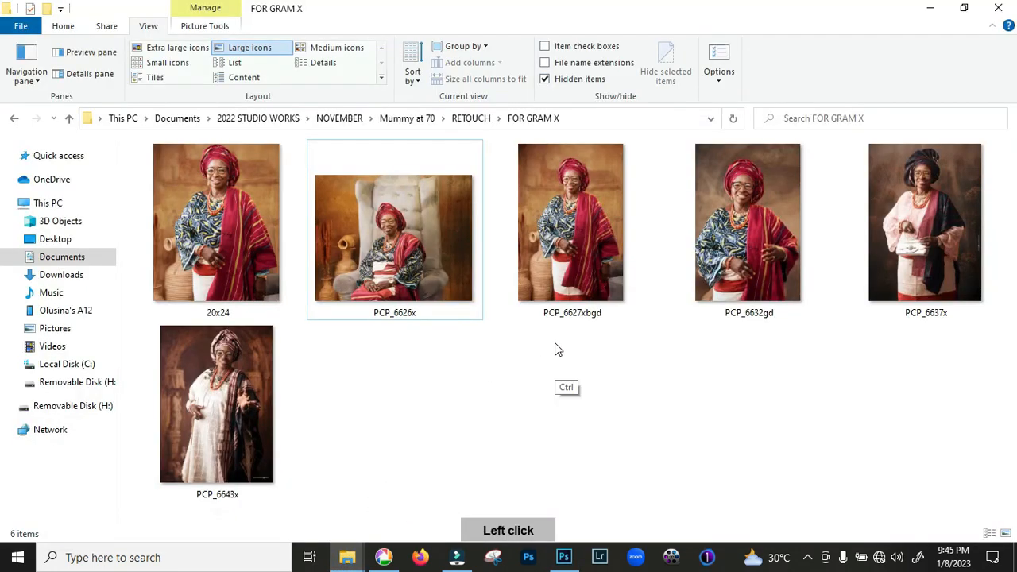
key("ctrl+a")
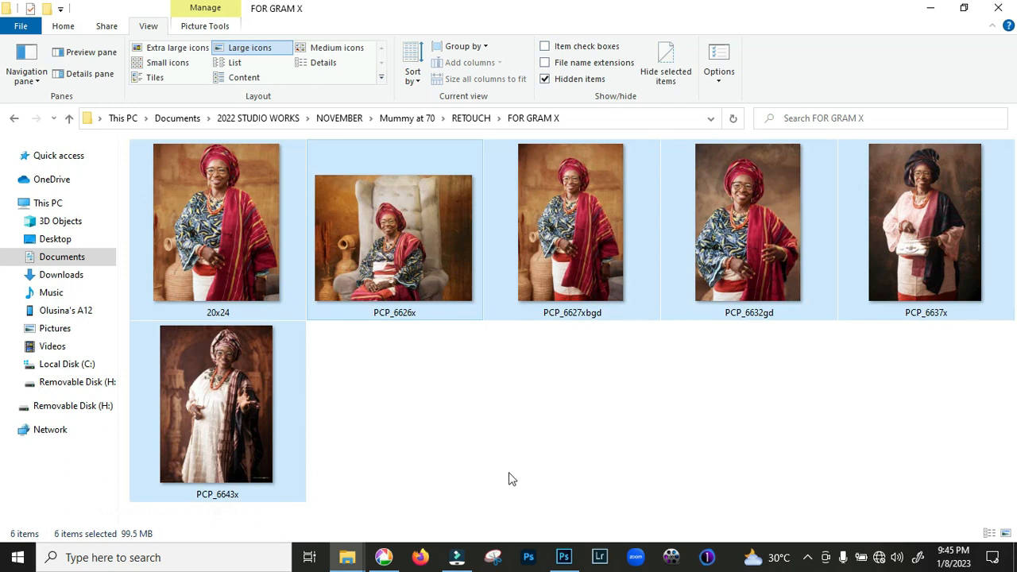
left_click(563, 557)
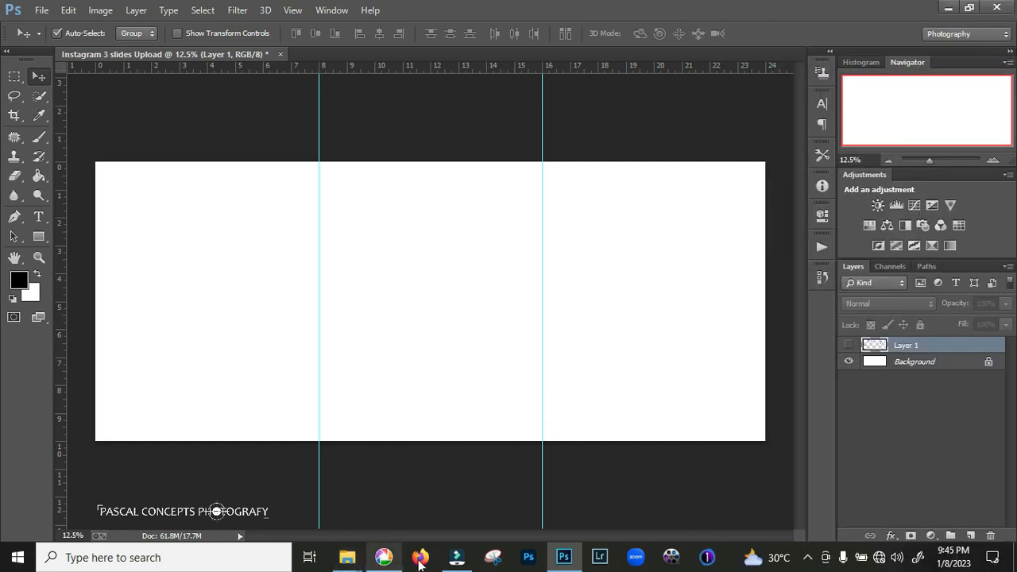
left_click(564, 556)
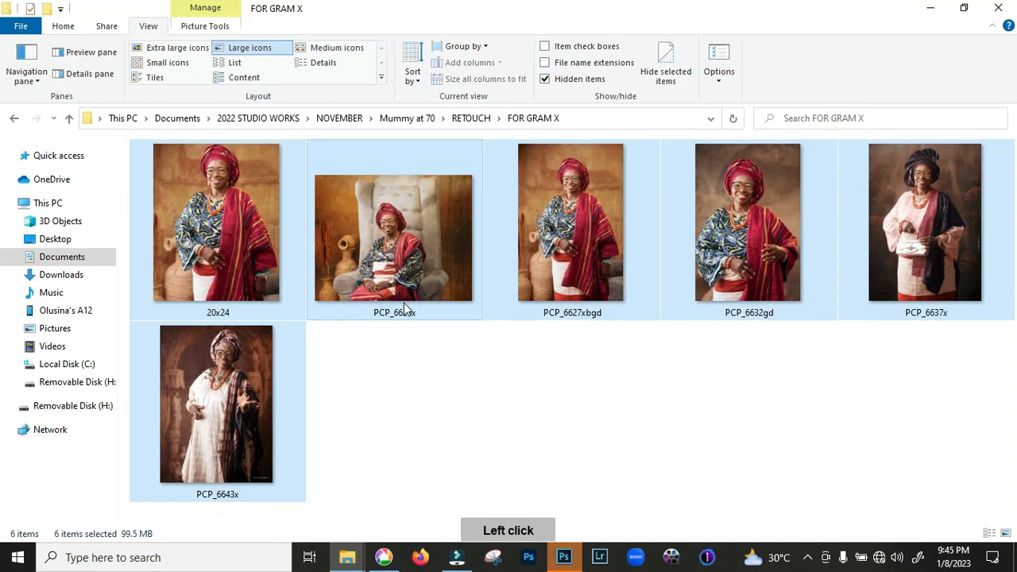
left_click(558, 550)
left_click_drag(557, 548, 440, 365)
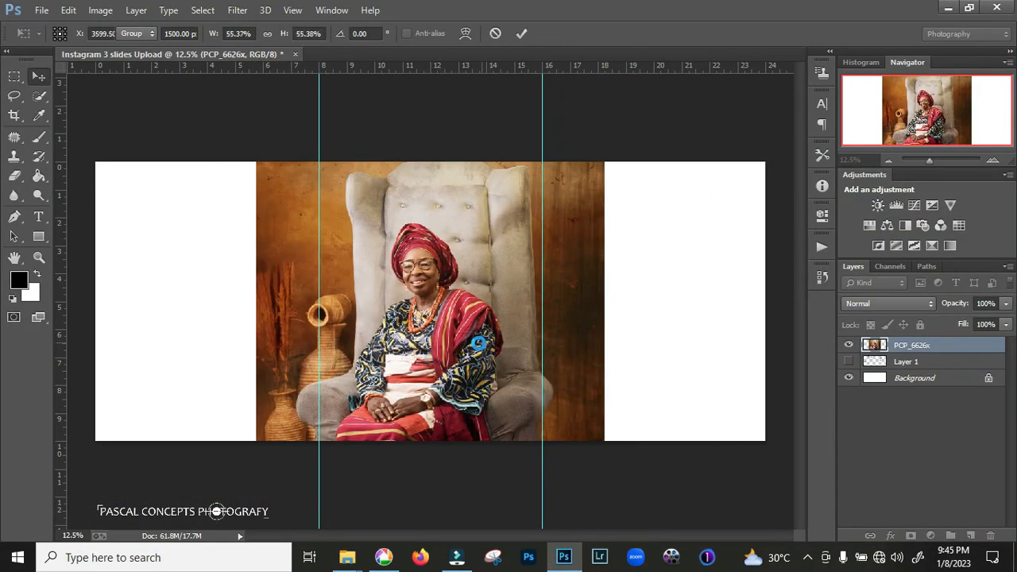
key("Return")
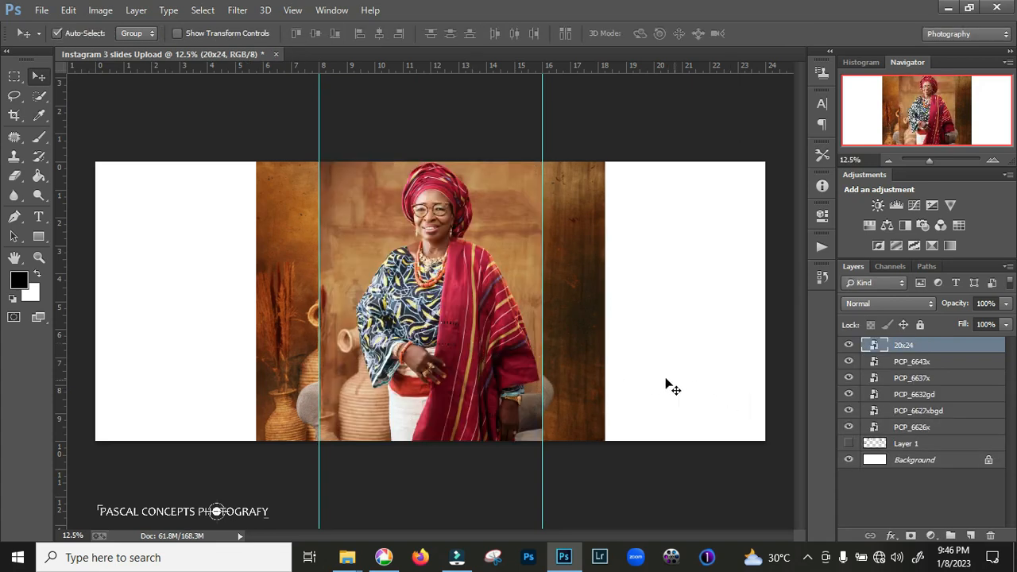
Rasterize the six placed photo layers and select the 20x24 layer
left_click(953, 427, "shift")
right_click(952, 426)
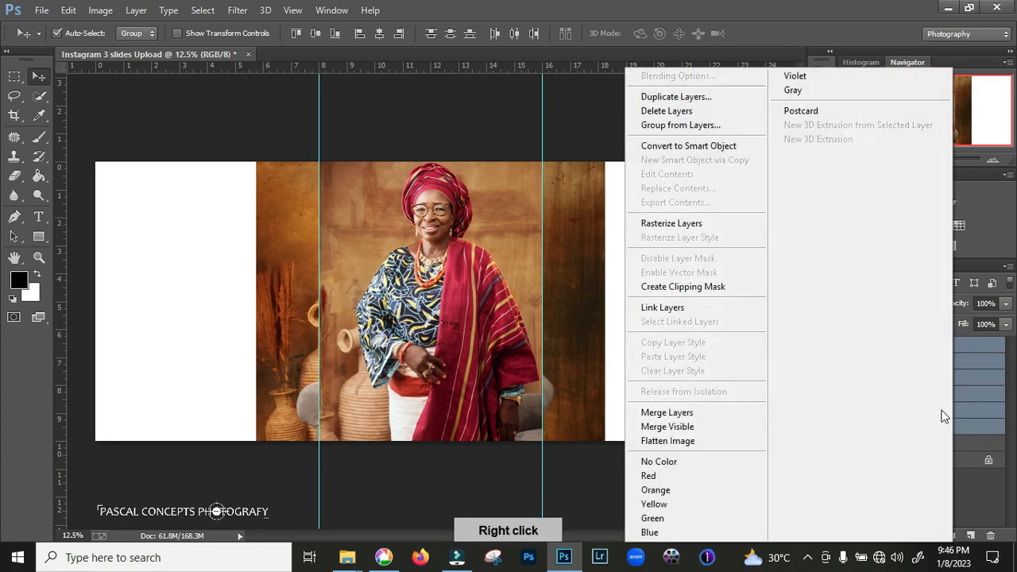
left_click(704, 223)
left_click(936, 444)
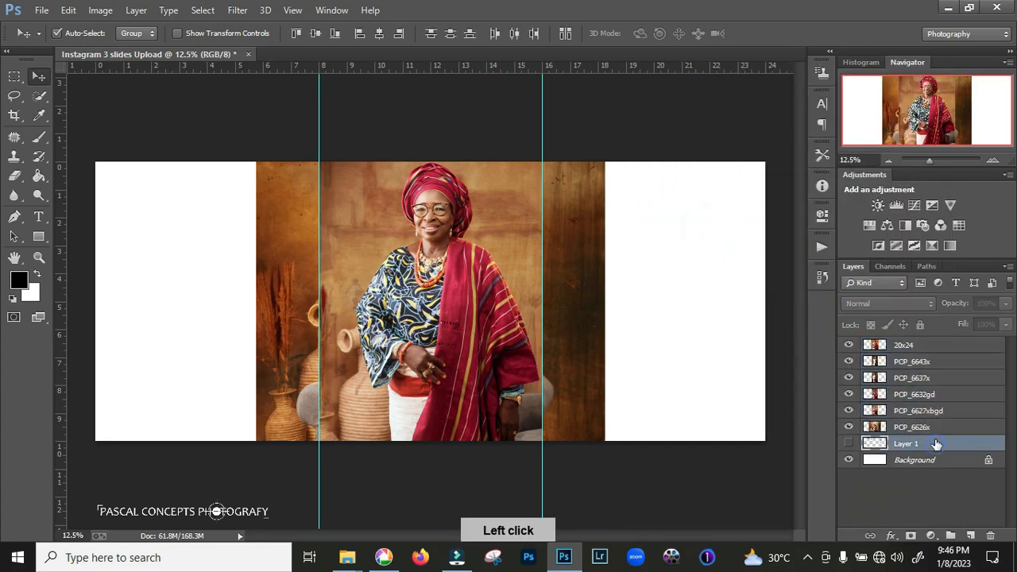
left_click(954, 346)
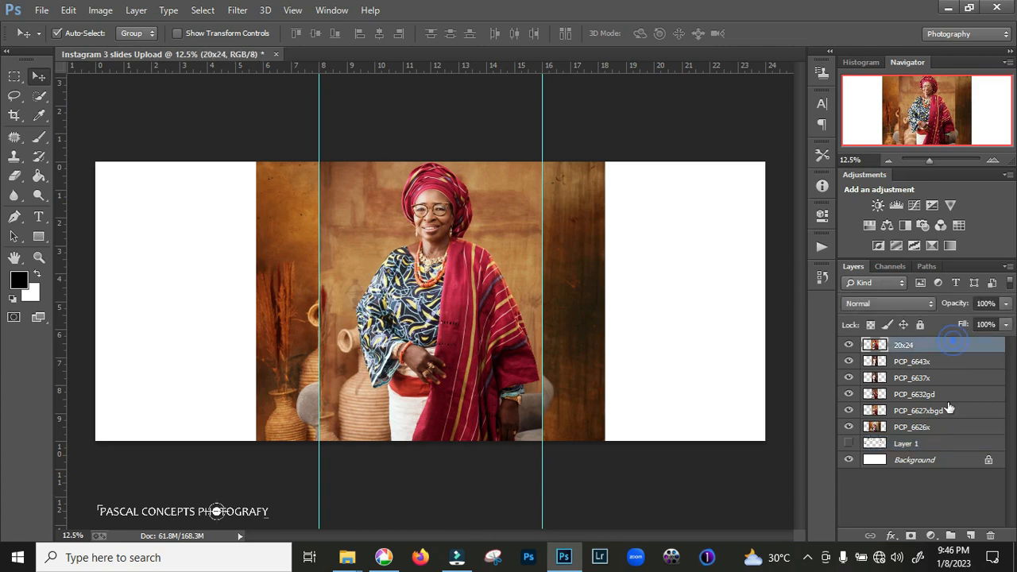
Move the annotation layer Layer 1 above all six photo layers and hide it
left_click(849, 444)
left_click(848, 443)
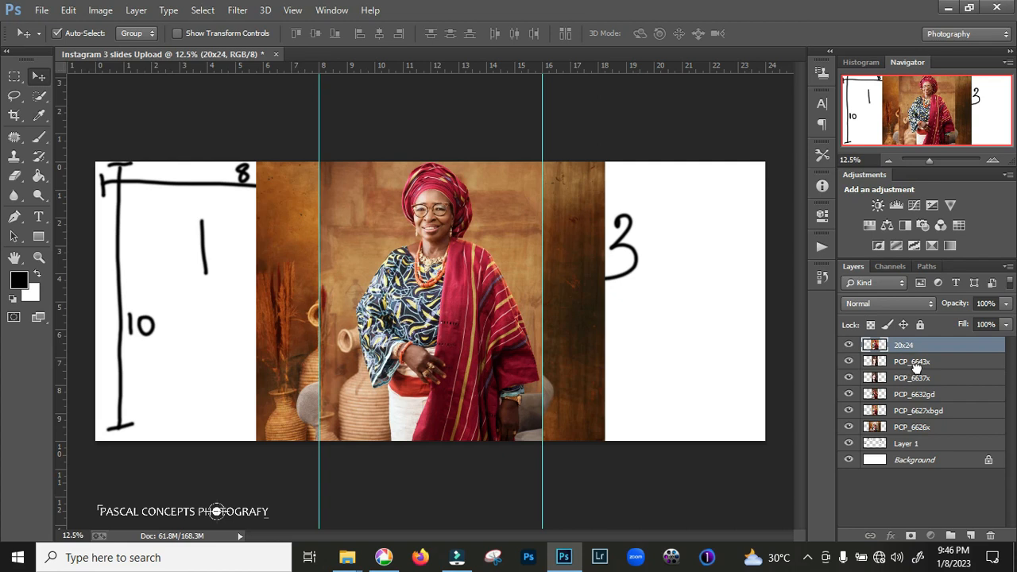
left_click_drag(913, 444, 914, 340)
left_click(849, 345)
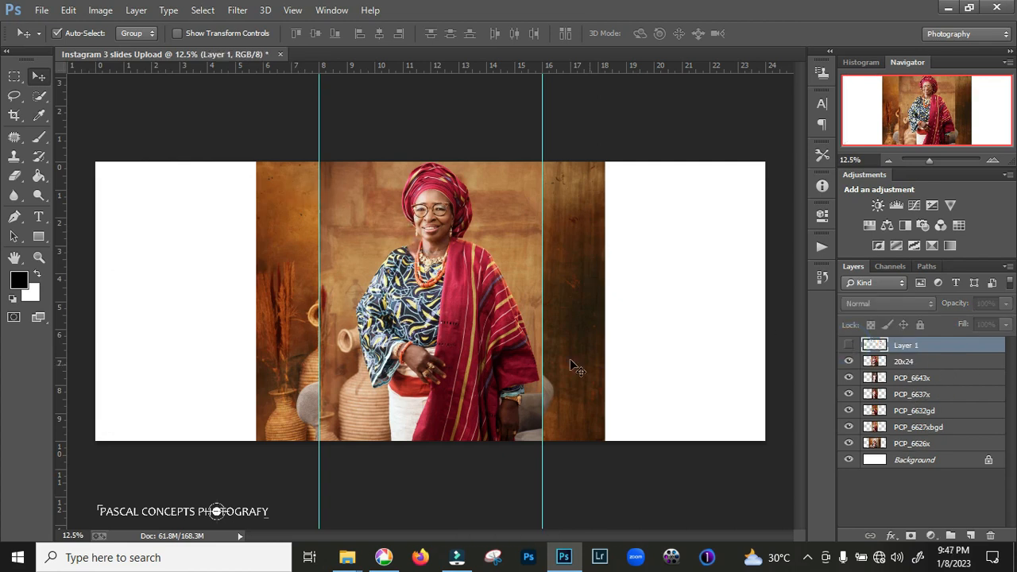
Scale all six photo layers down together to about half their size
left_click_drag(584, 365, 425, 364)
left_click_drag(466, 313, 670, 313)
left_click(949, 378, "ctrl")
left_click(950, 395, "ctrl")
left_click(949, 411, "ctrl")
left_click(954, 443, "ctrl")
key("ctrl+t")
left_click_drag(747, 441, 584, 371)
key("Return")
Spread the reduced portraits apart across the three sections of the white canvas
left_click_drag(534, 301, 687, 300)
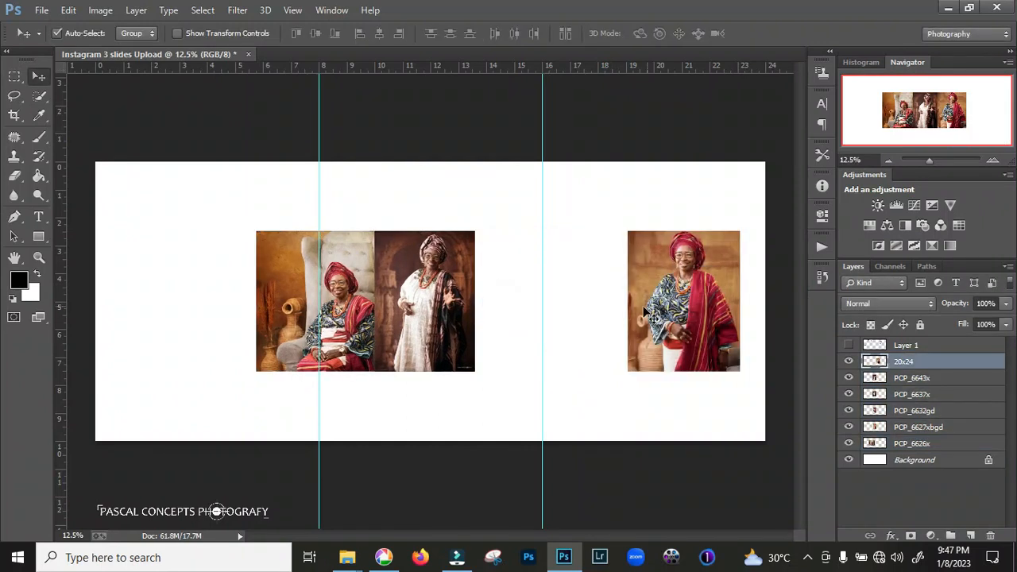
left_click_drag(334, 318, 172, 248)
left_click_drag(424, 306, 564, 306)
left_click_drag(424, 306, 354, 377)
left_click_drag(431, 316, 526, 223)
left_click_drag(353, 371, 503, 348)
Enlarge the seated portrait to full canvas height and fit the remaining portraits edge to edge, small ones stacked in pairs beside the large white-robe portrait
left_click(207, 254)
key("ctrl+t")
left_click_drag(271, 302, 439, 451)
key("Return")
left_click_drag(425, 275, 397, 214)
left_click_drag(678, 363, 703, 294)
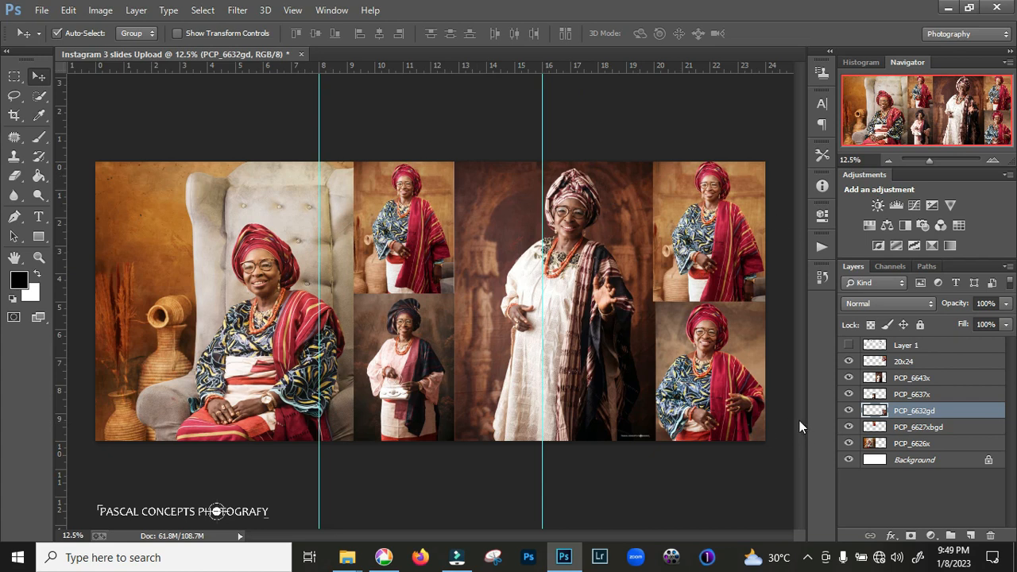
Group the six photo layers, from 20x24 down to PCP_6626x, into one layer group
left_click(951, 368)
left_click(948, 446, "shift")
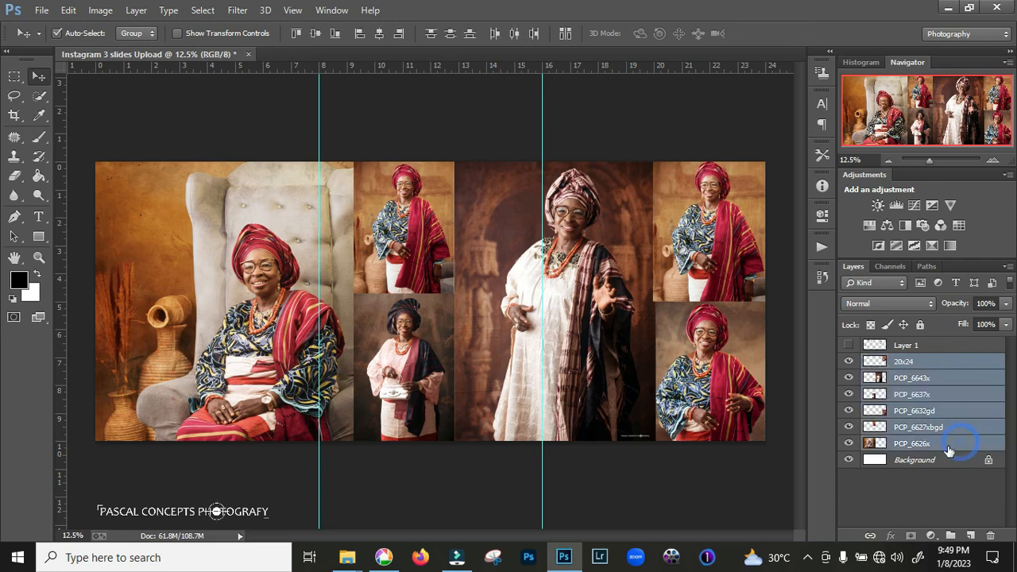
left_click(849, 461, "alt")
left_click(849, 461, "alt")
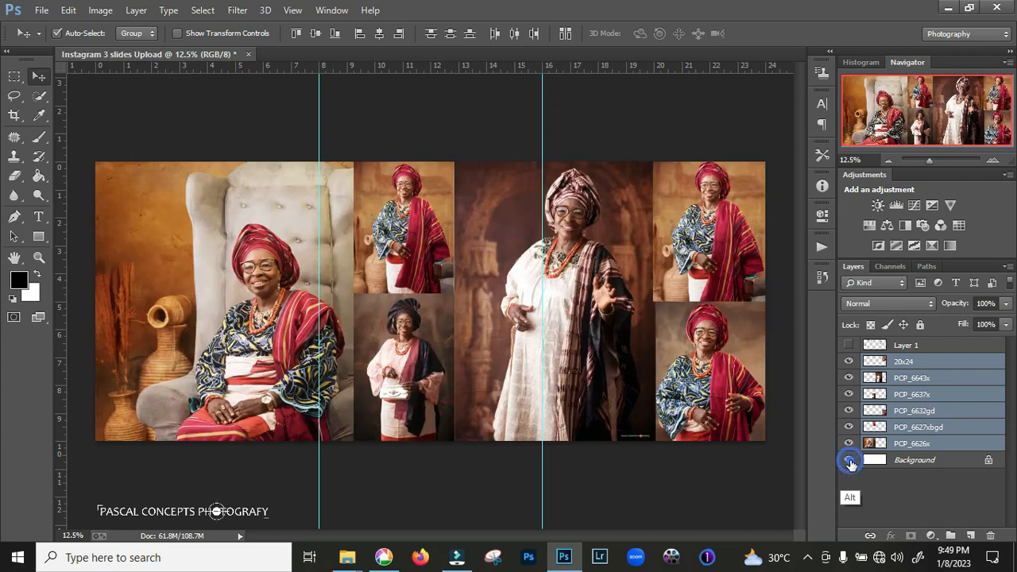
key("ctrl+g")
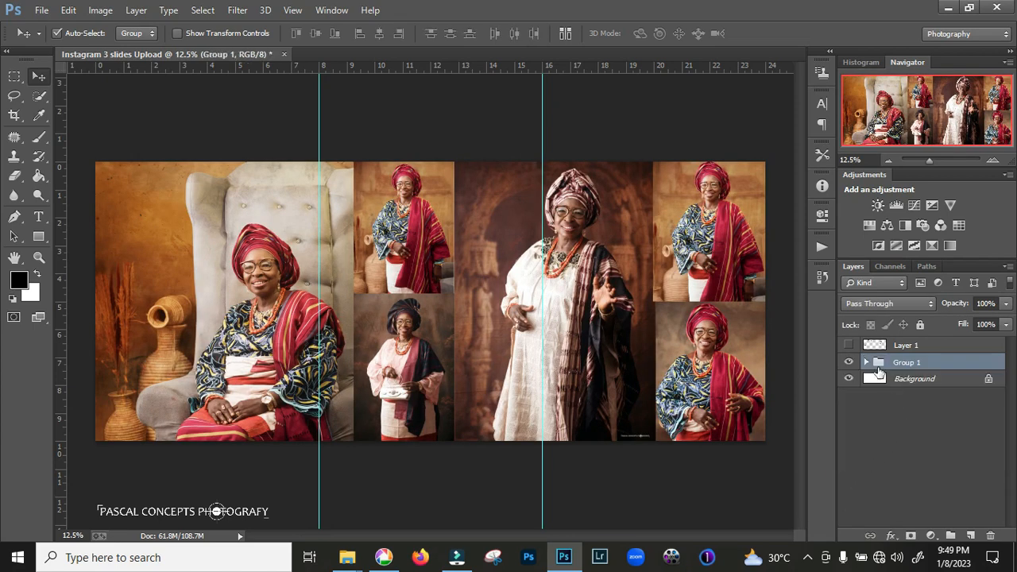
Compare the collage with the numbered section annotations by toggling the photo group and Layer 1, and expand the group
left_click(849, 363)
left_click(850, 363)
left_click(849, 345)
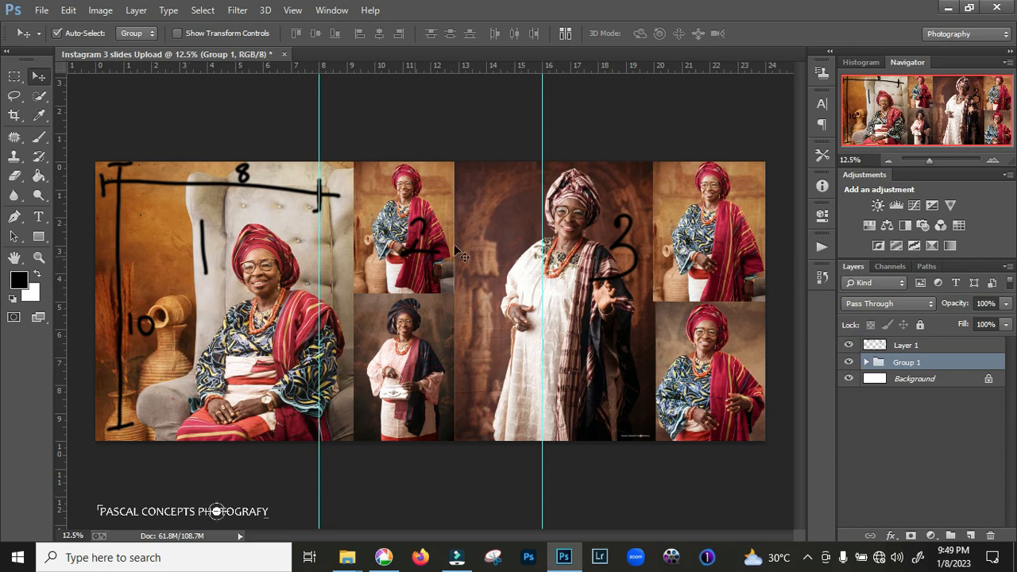
left_click(849, 346)
left_click(850, 346)
left_click(849, 346)
left_click(849, 363)
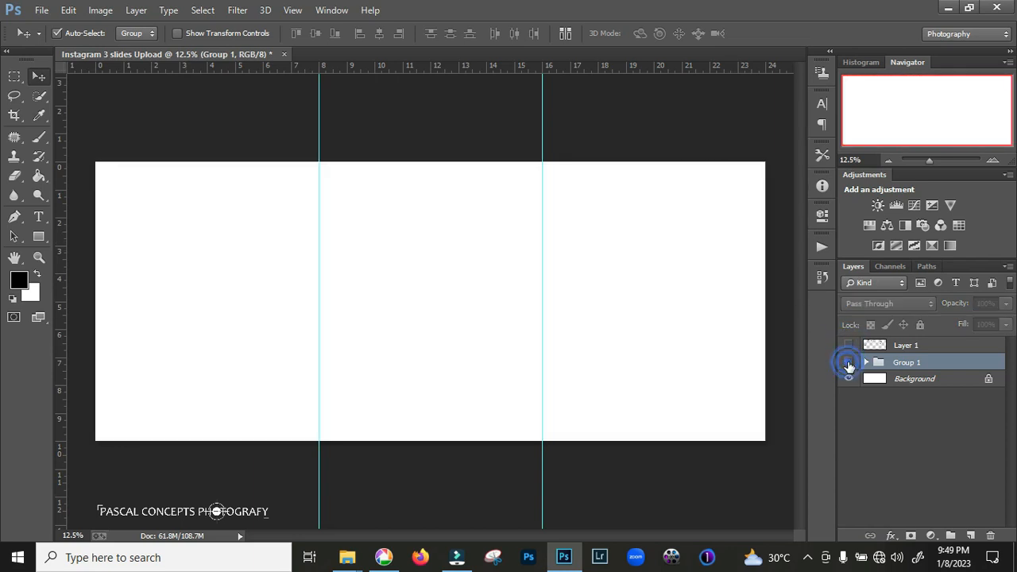
left_click(849, 363)
left_click(867, 362)
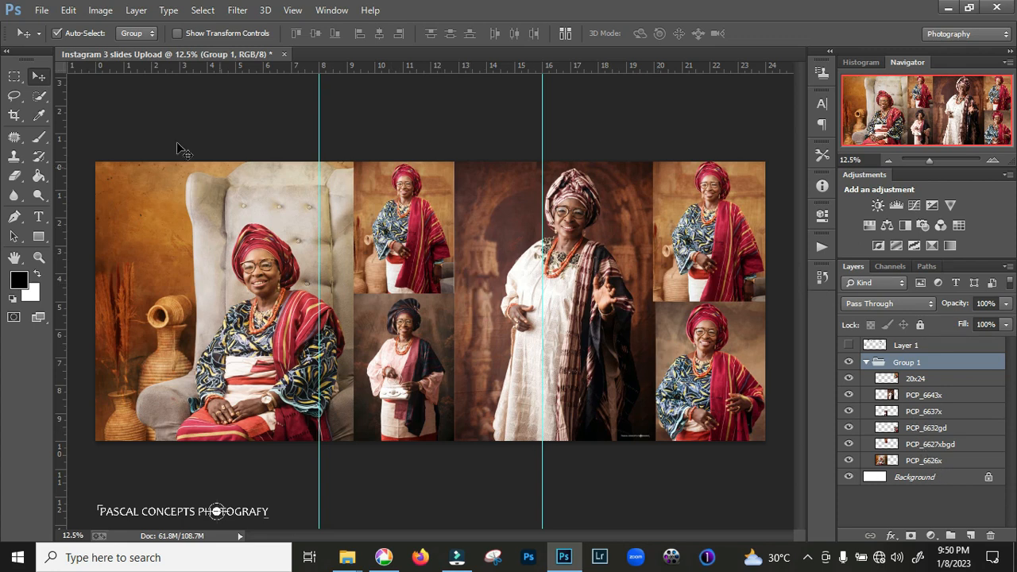
Save the full collage as 10x24.jpg in the FOR GRAM X folder and flatten the image, discarding hidden layers
left_click(42, 10)
left_click(64, 25)
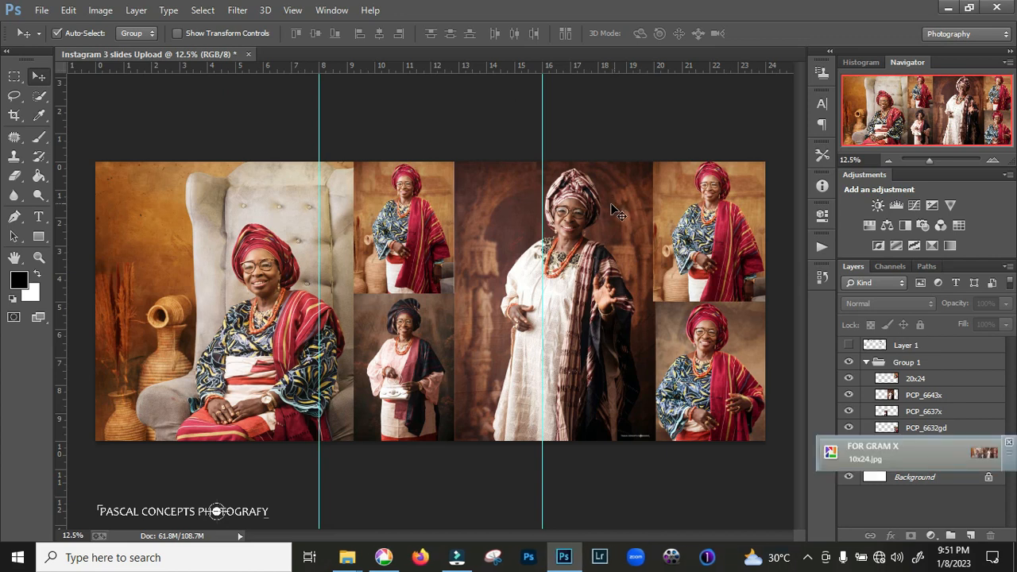
right_click(944, 477)
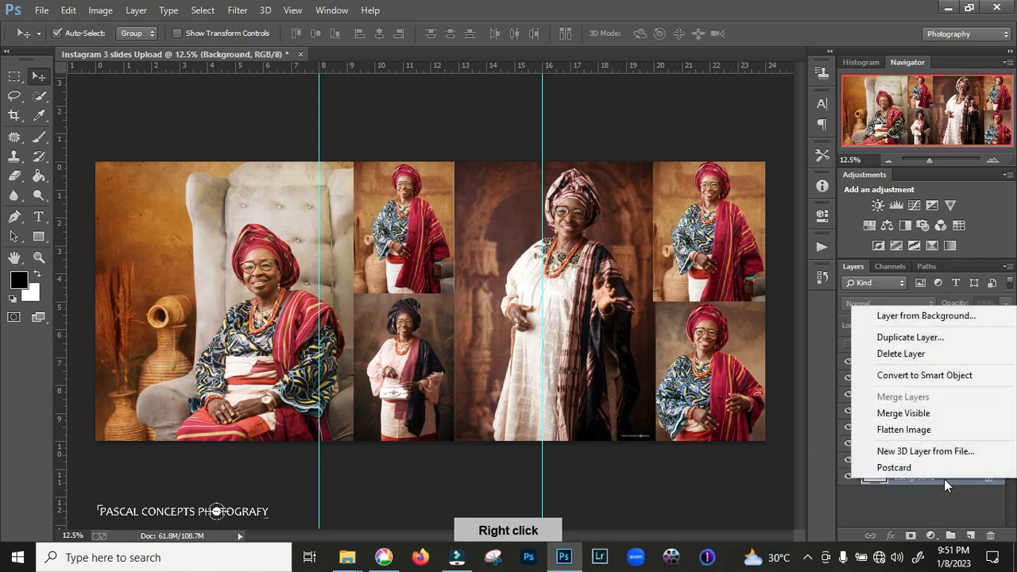
left_click(910, 431)
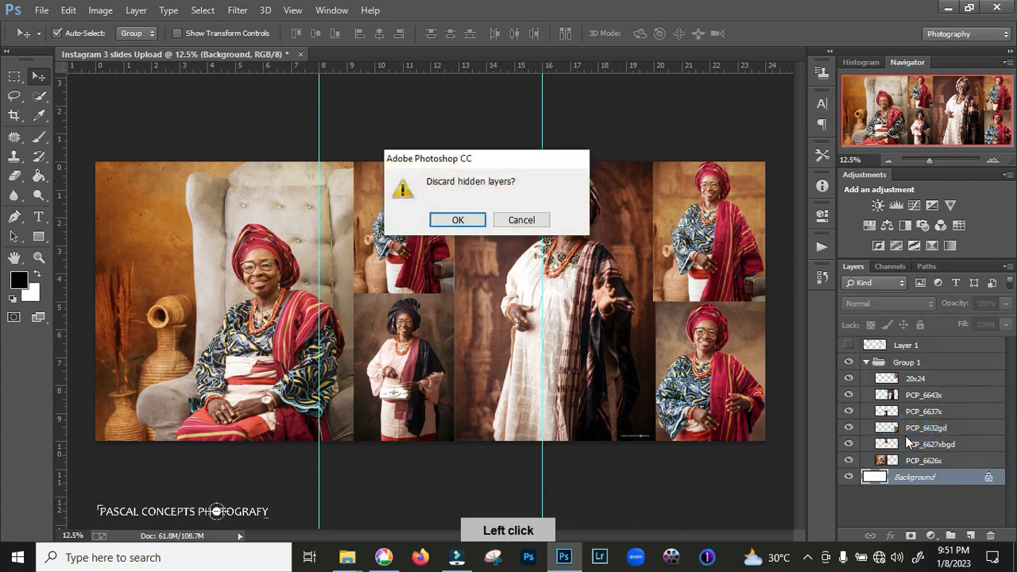
left_click(458, 220)
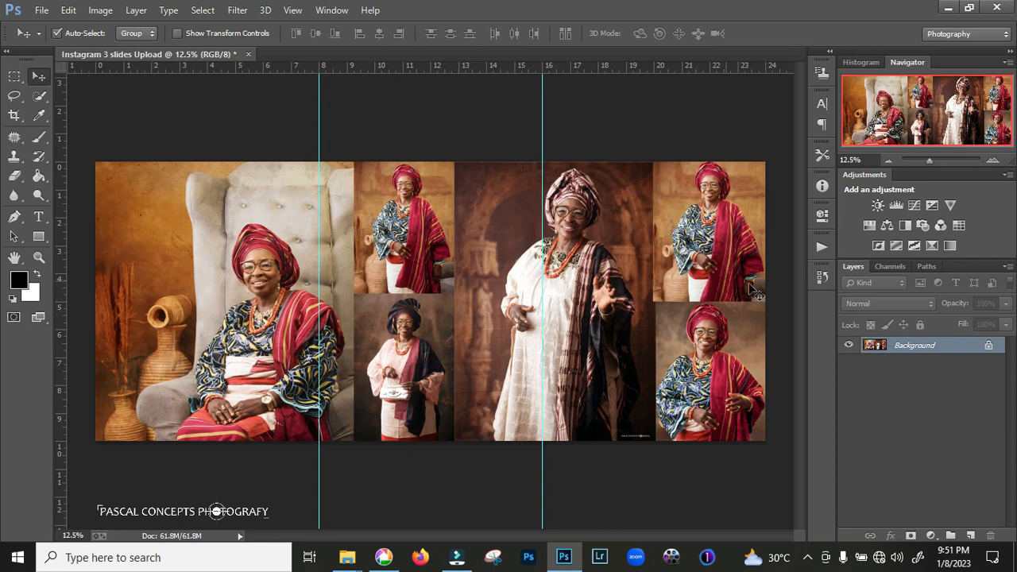
Crop the canvas to its first section between 0 and 8 inches, using the 4 : 5 (8 : 10) ratio
left_click(15, 115)
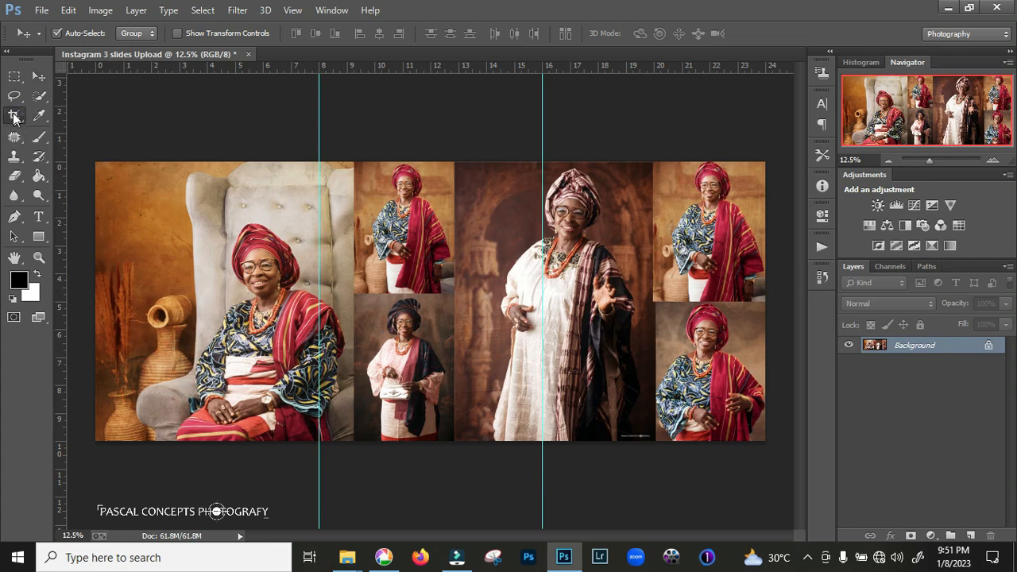
left_click(97, 37)
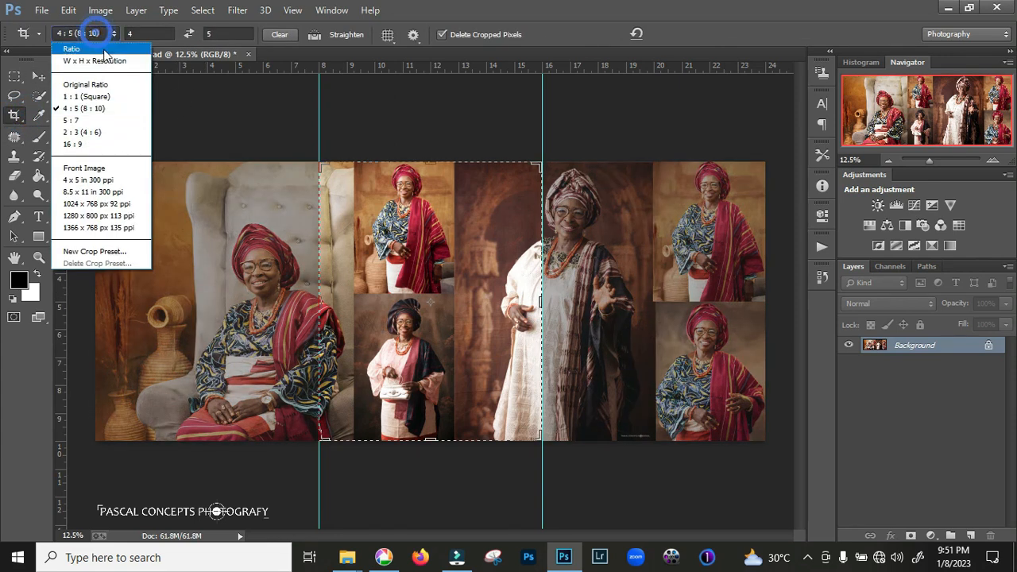
left_click(96, 111)
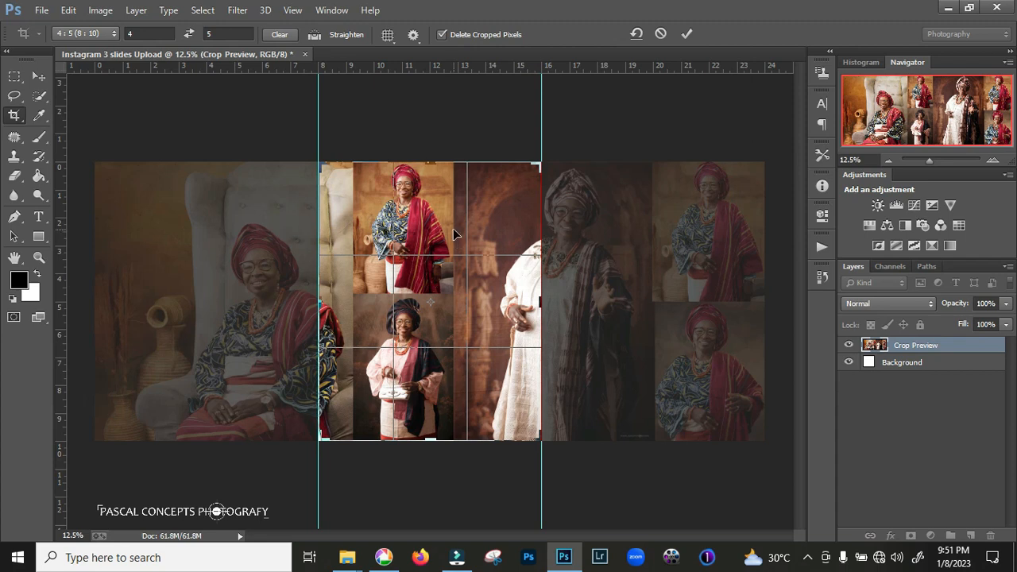
left_click_drag(378, 225, 603, 238)
left_click_drag(531, 229, 533, 222)
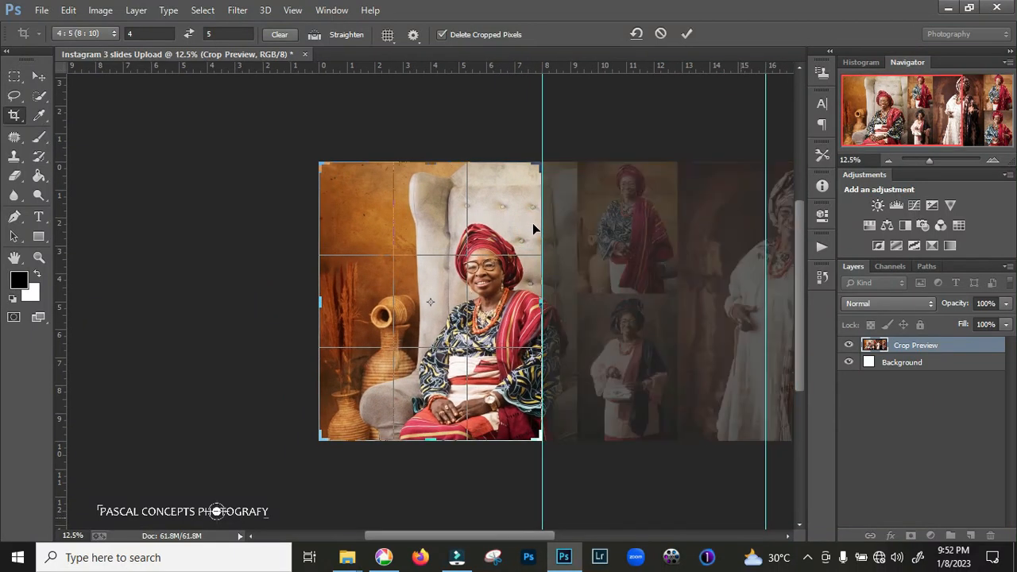
key("Return")
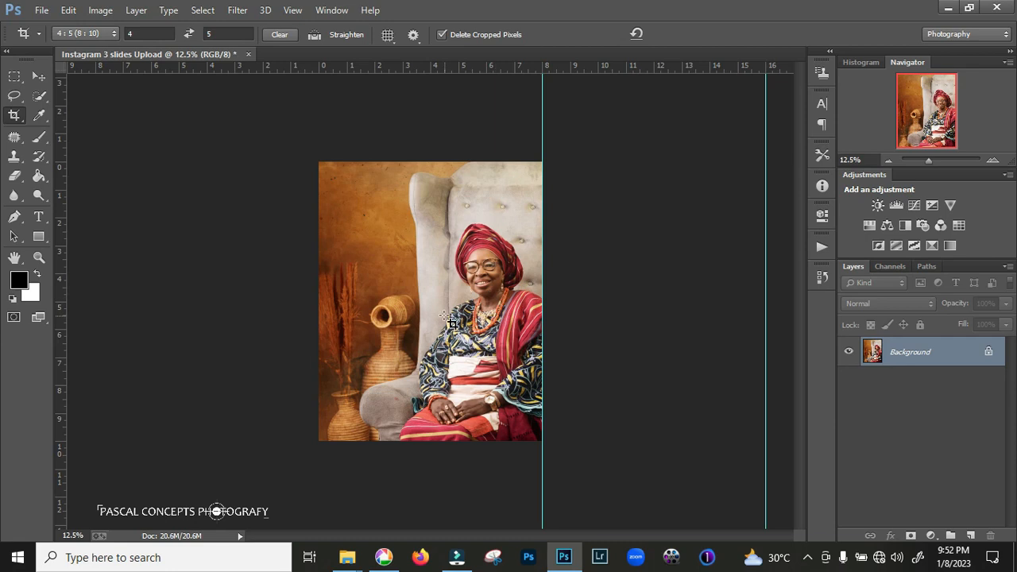
Export the first slide as 1.jpg to the FOR GRAM X folder and restore the Flatten Image history state
key("ctrl+alt+shift+s")
key("Escape")
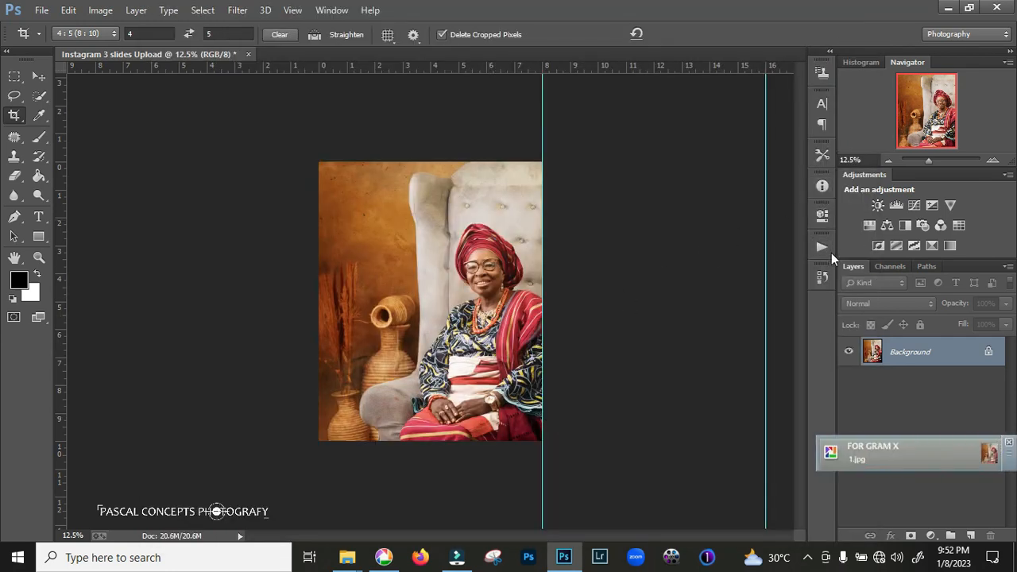
left_click(821, 278)
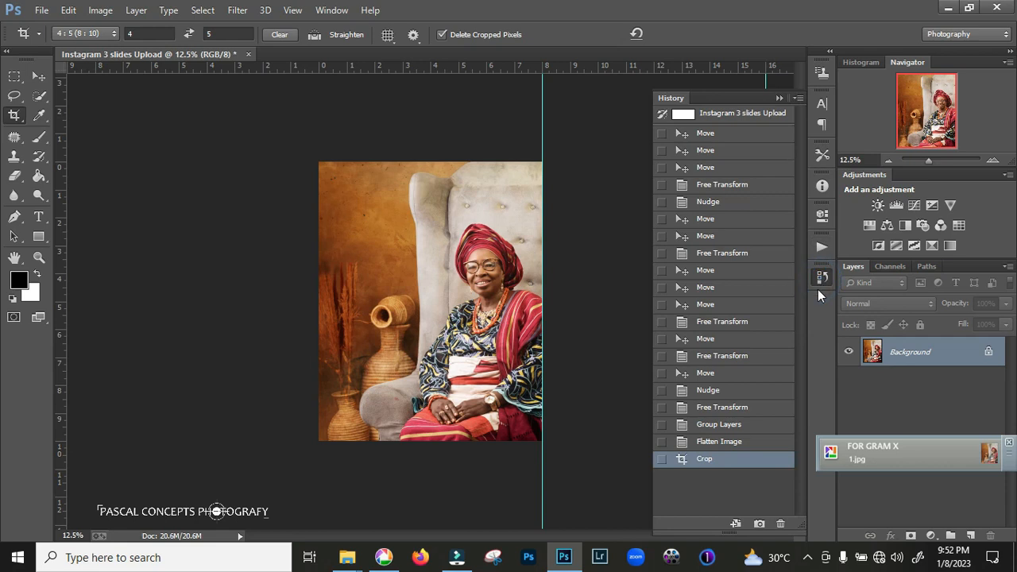
left_click(752, 441)
left_click(778, 99)
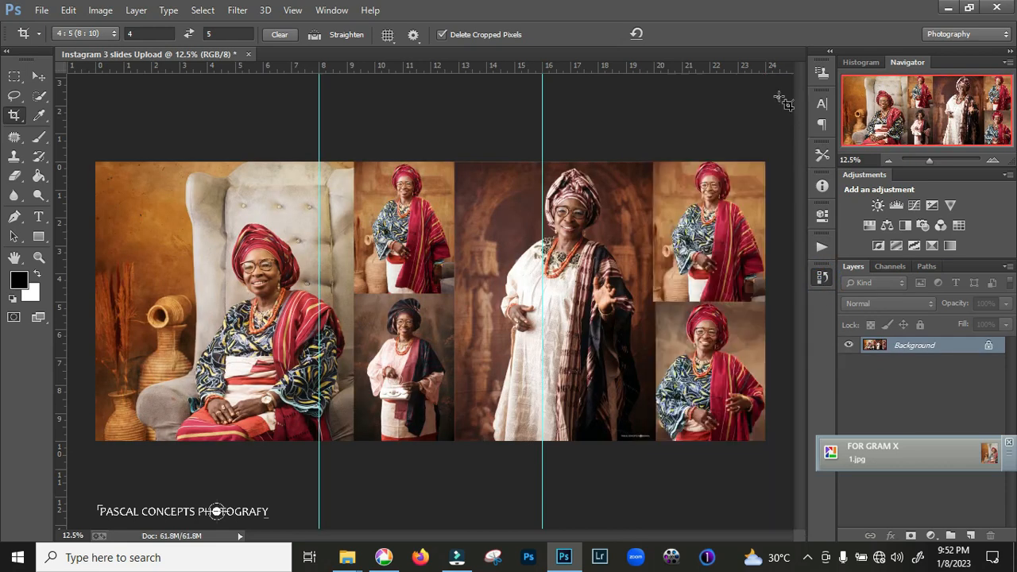
Crop the flattened collage to the middle section between the two guides at the 4:5 ratio
key("v")
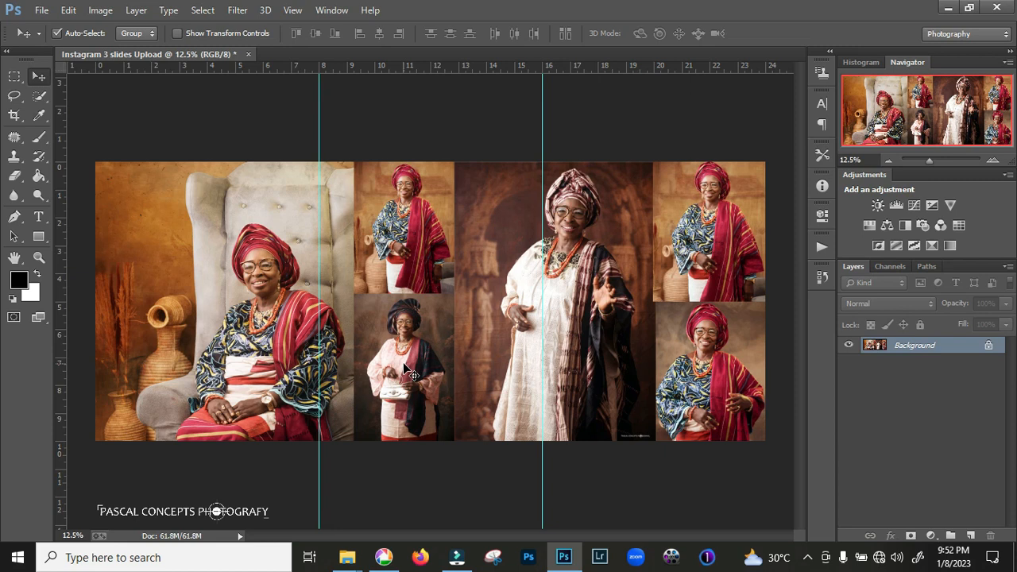
key("c")
key("Return")
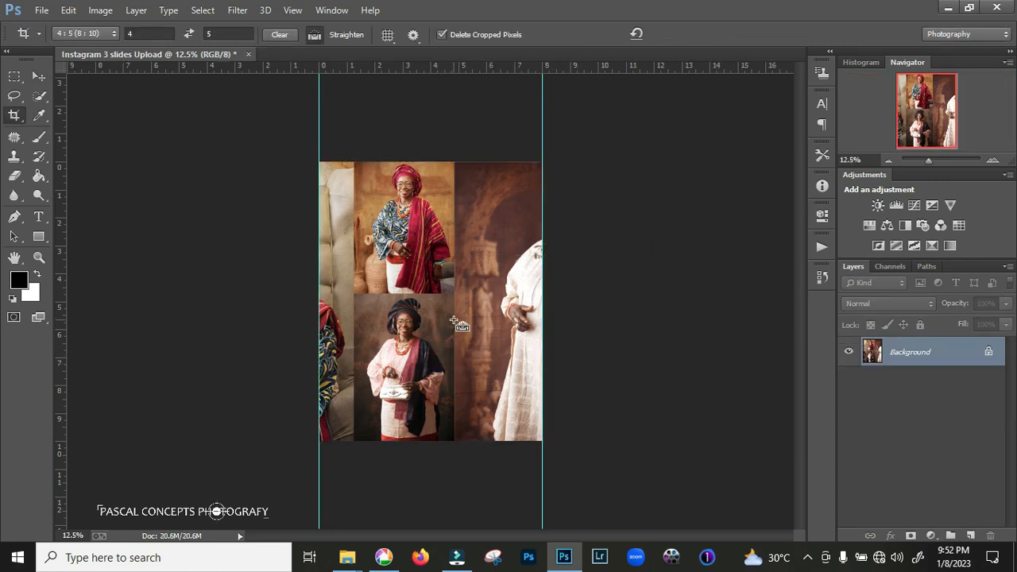
Export the middle slide for the web as JPEG 2 at 2000 px wide, and restore the flattened full collage
key("ctrl+alt+shift+s")
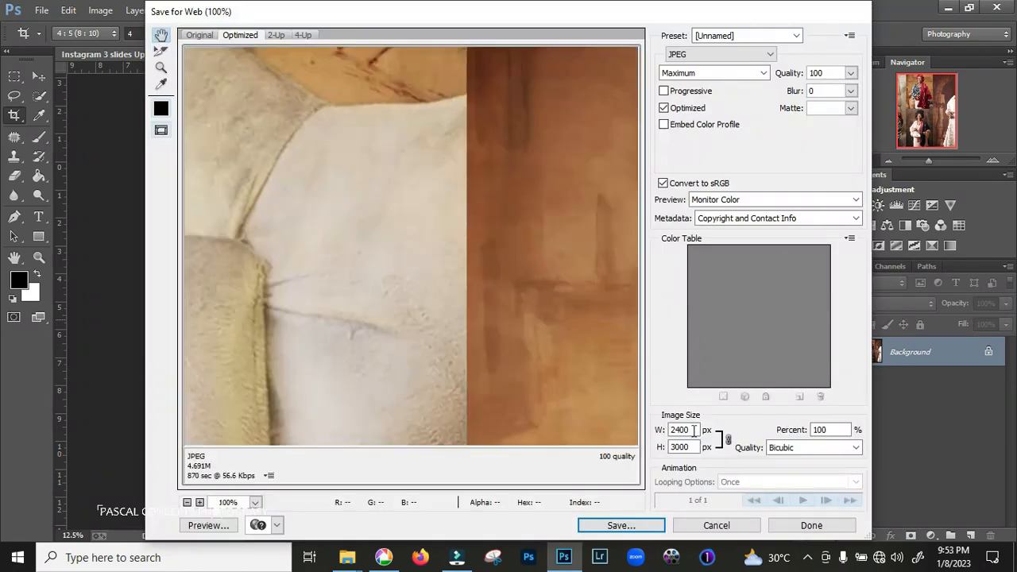
double_click(679, 429)
type("2000")
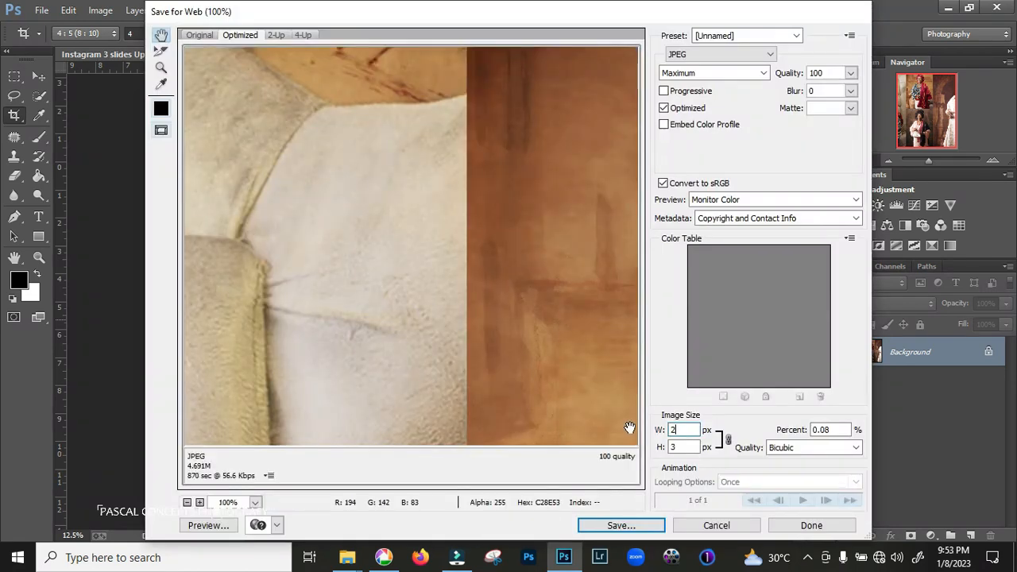
left_click(636, 526)
left_click(548, 420)
left_click(747, 442)
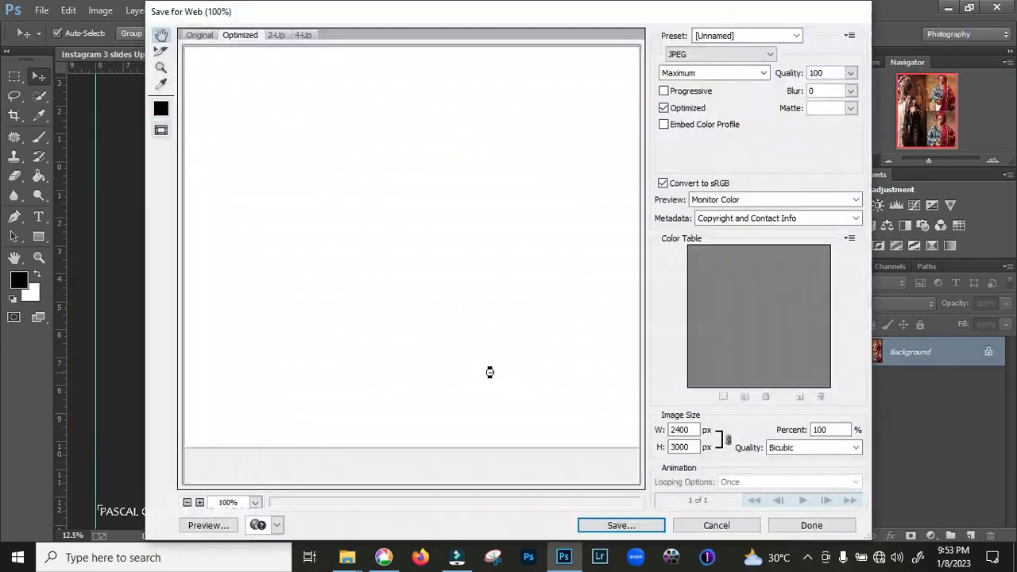
Crop the collage to its third section and export it for the web as JPEG 3 at 2000 px wide
double_click(679, 429)
type("2000")
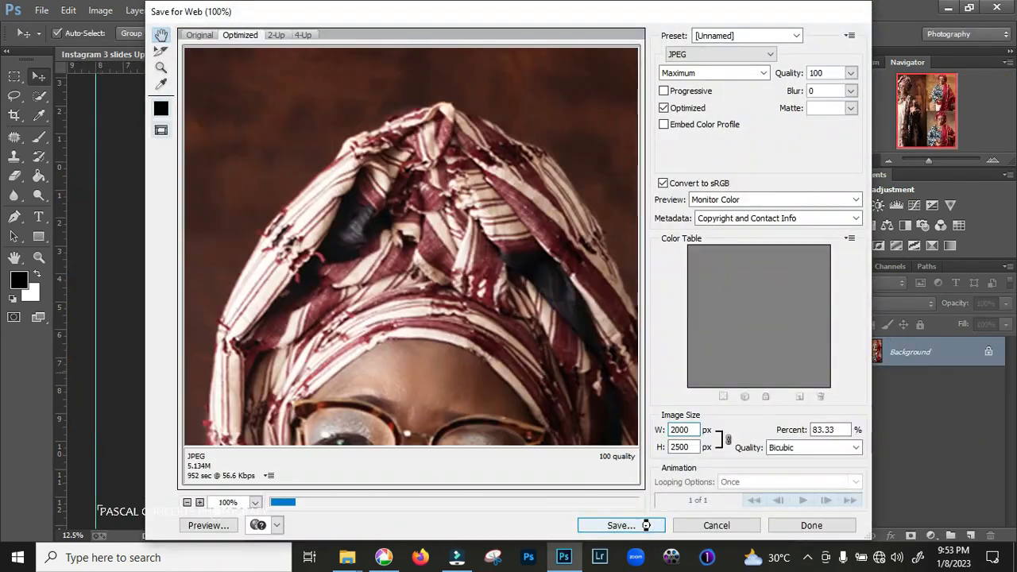
left_click(636, 525)
left_click(543, 419)
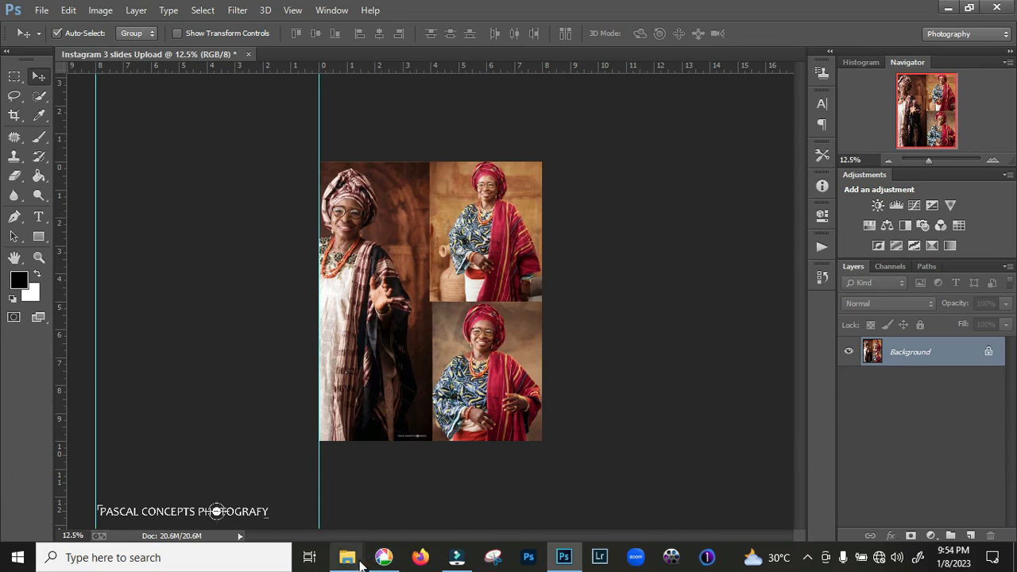
Switch to the FOR GRAM X folder in File Explorer and preview the exported slides 1, 2 and 3 in sequence
mouse_move(350, 560)
left_click(377, 508)
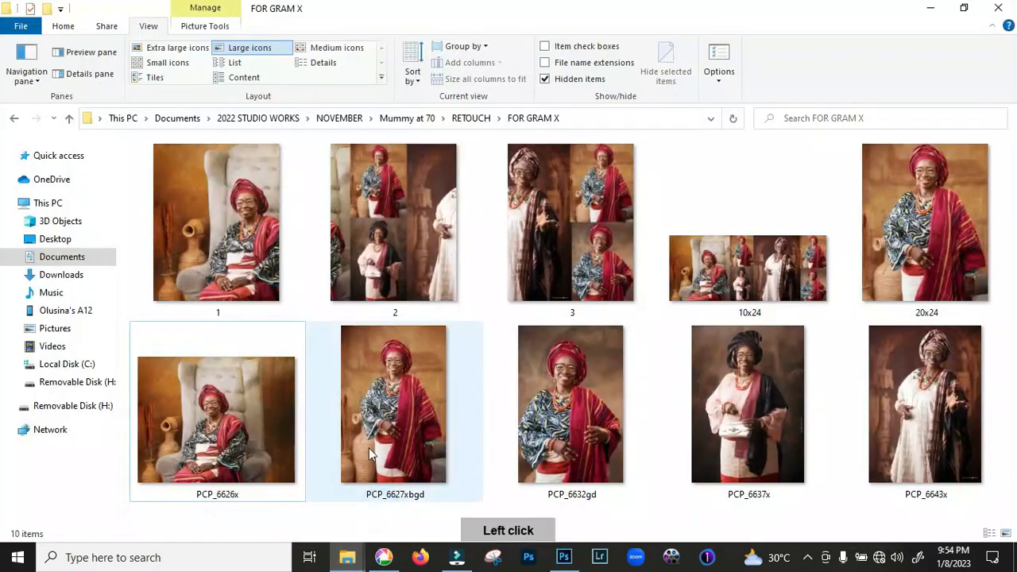
left_click(243, 266)
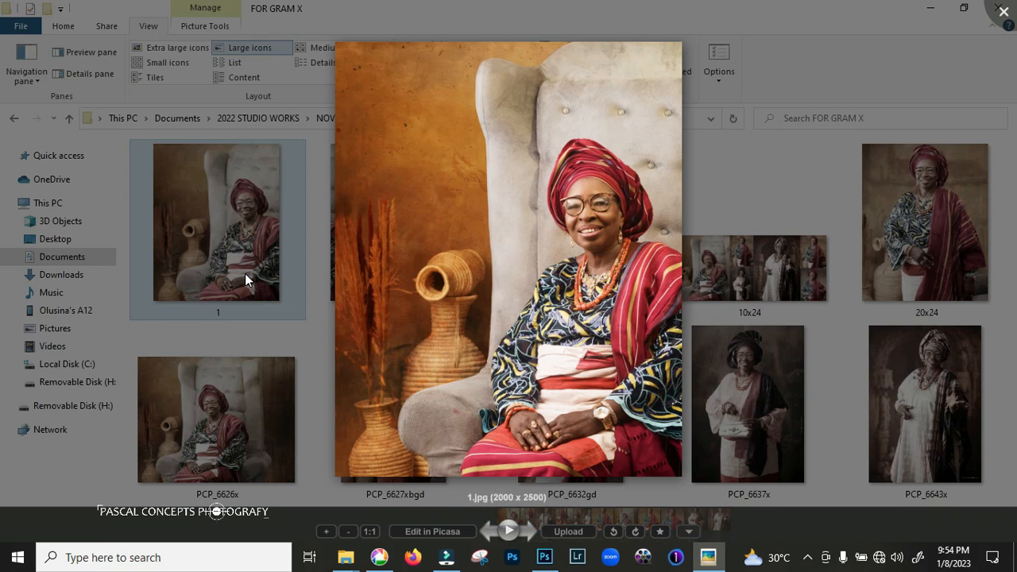
key("Right")
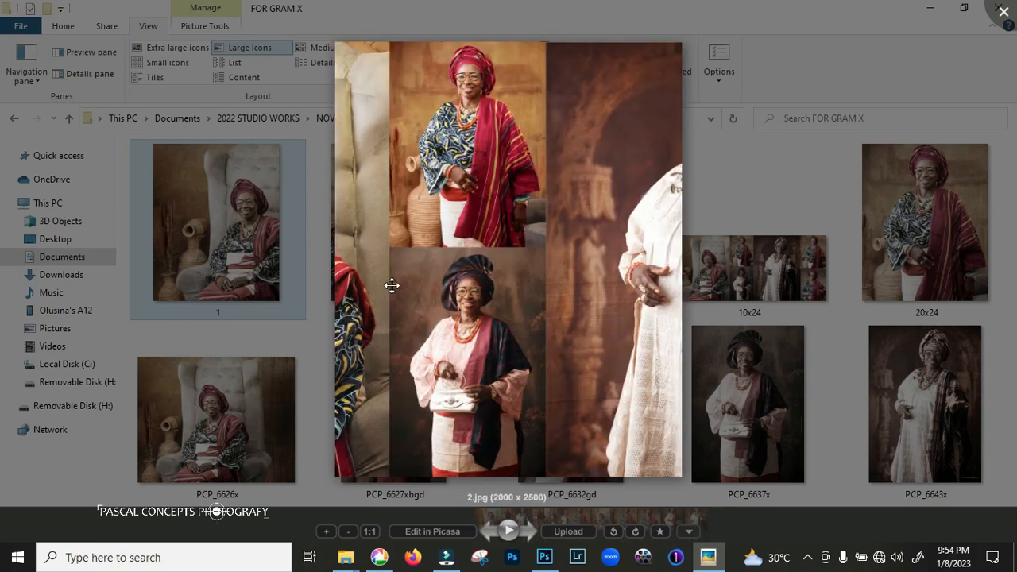
left_click_drag(347, 262, 345, 274)
key("Right")
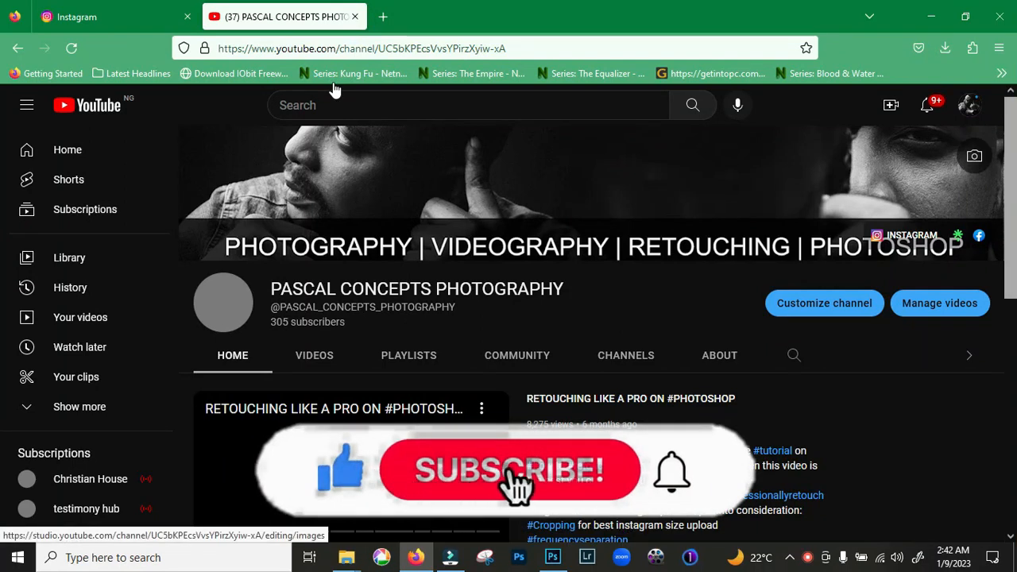
left_click_drag(1011, 199, 1011, 204)
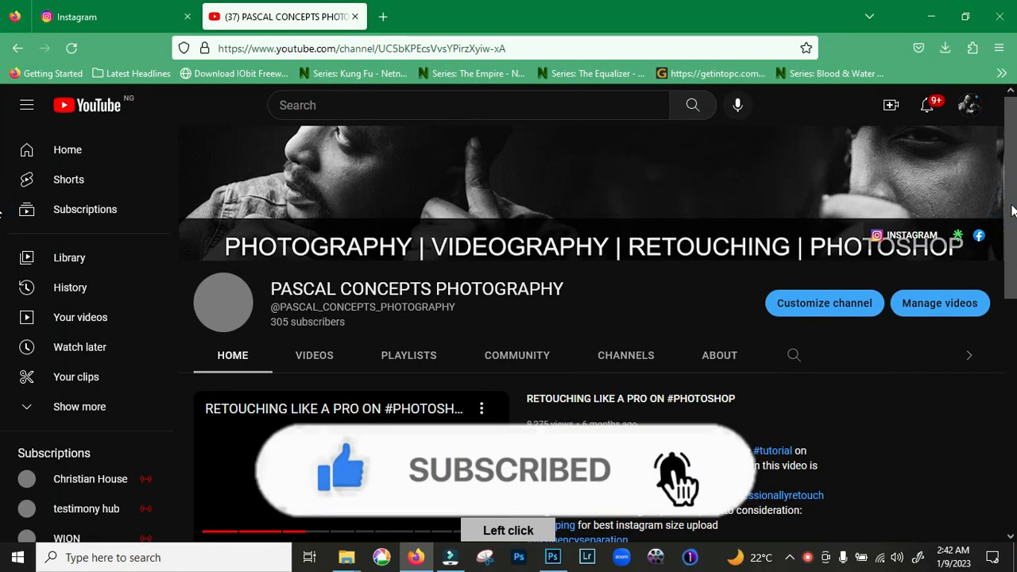